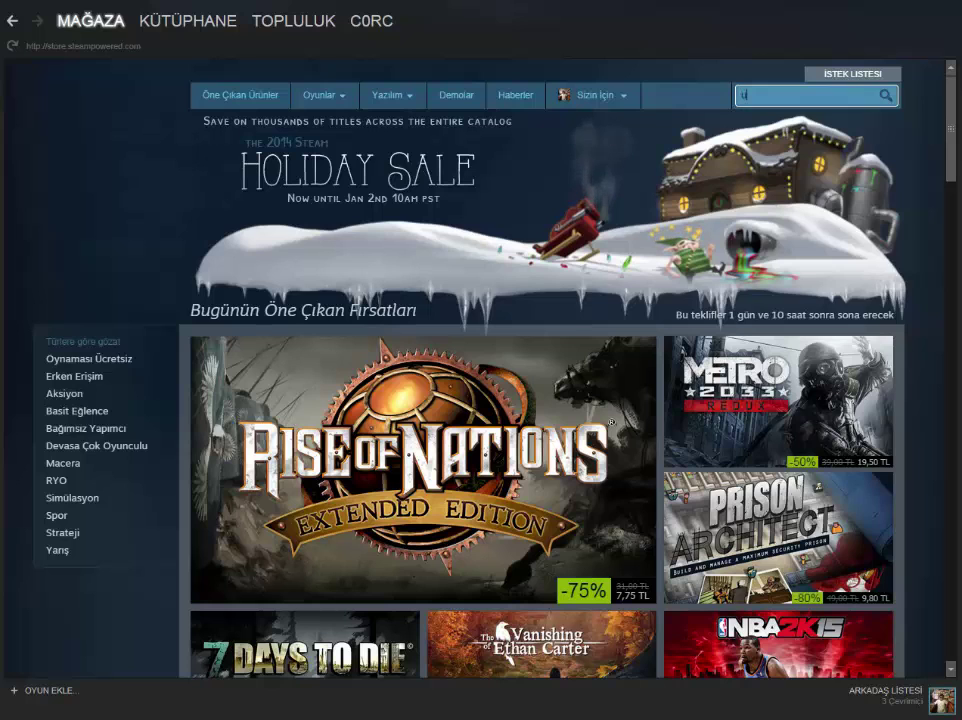
Find Unturned in the store search, open its page and start installing the free game
{"action": "type", "text": "ur"}
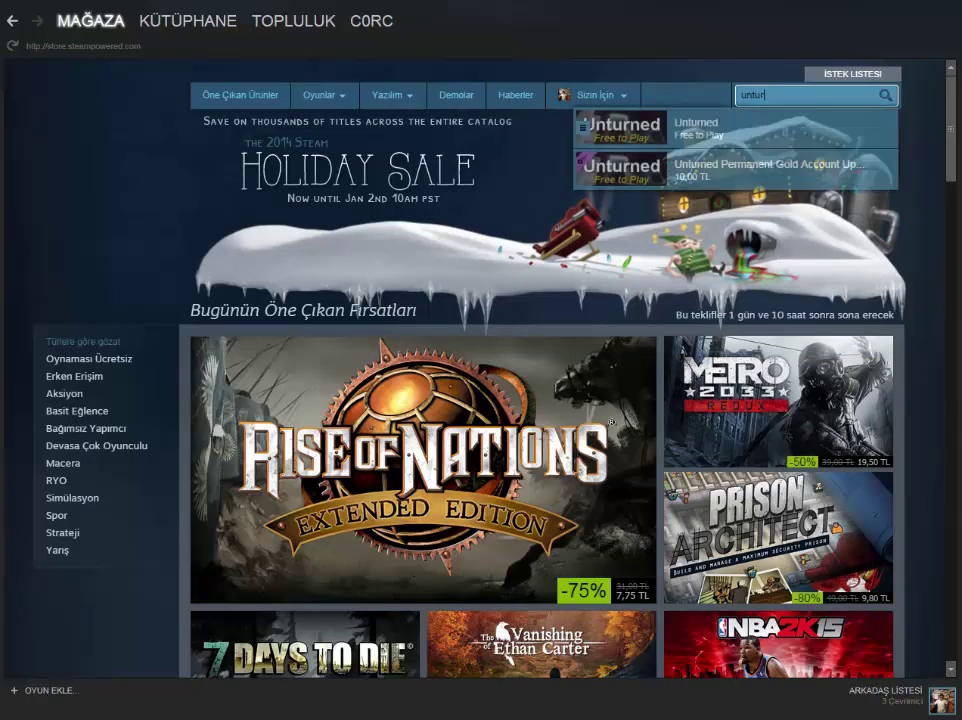
{"action": "left_click", "coordinate": [700, 127]}
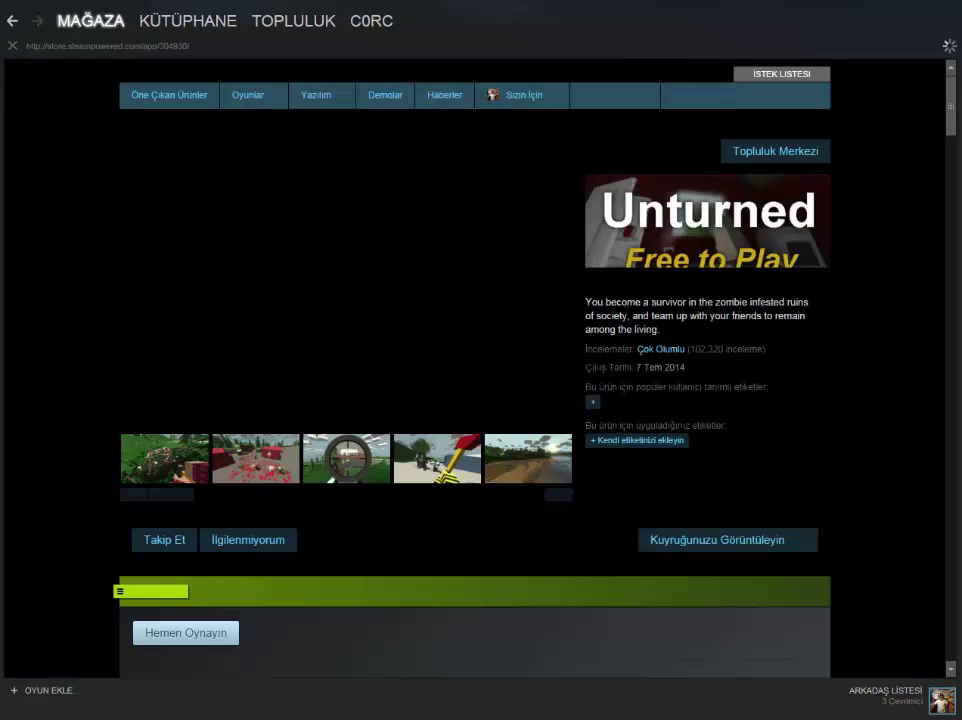
{"action": "scroll", "coordinate": [475, 368], "scroll_direction": "down", "scroll_amount": 2}
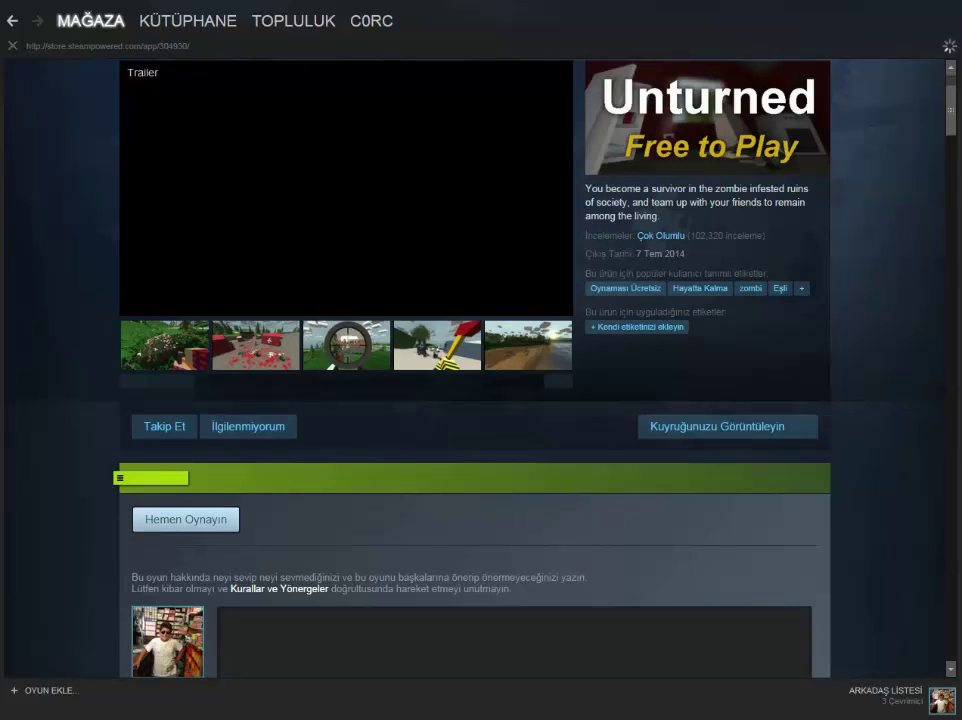
{"action": "scroll", "coordinate": [475, 368], "scroll_direction": "down", "scroll_amount": 1}
{"action": "scroll", "coordinate": [480, 360], "scroll_direction": "down", "scroll_amount": 2}
{"action": "scroll", "coordinate": [480, 360], "scroll_direction": "down", "scroll_amount": 2}
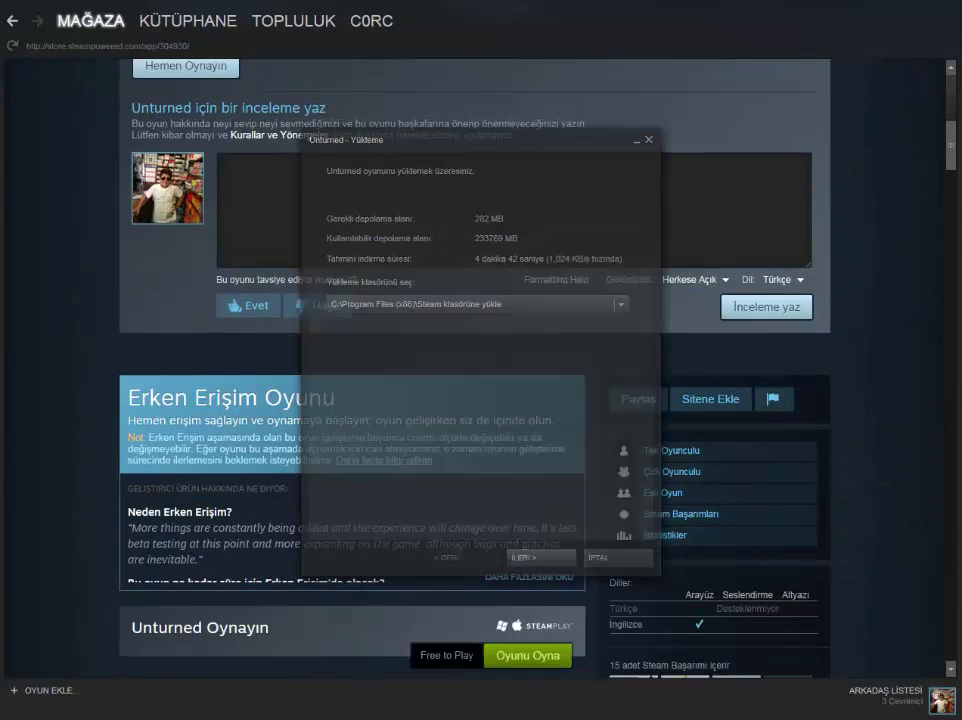
Complete the Unturned installation setup with the default Steam folder and no desktop shortcut
{"action": "key", "text": "Return"}
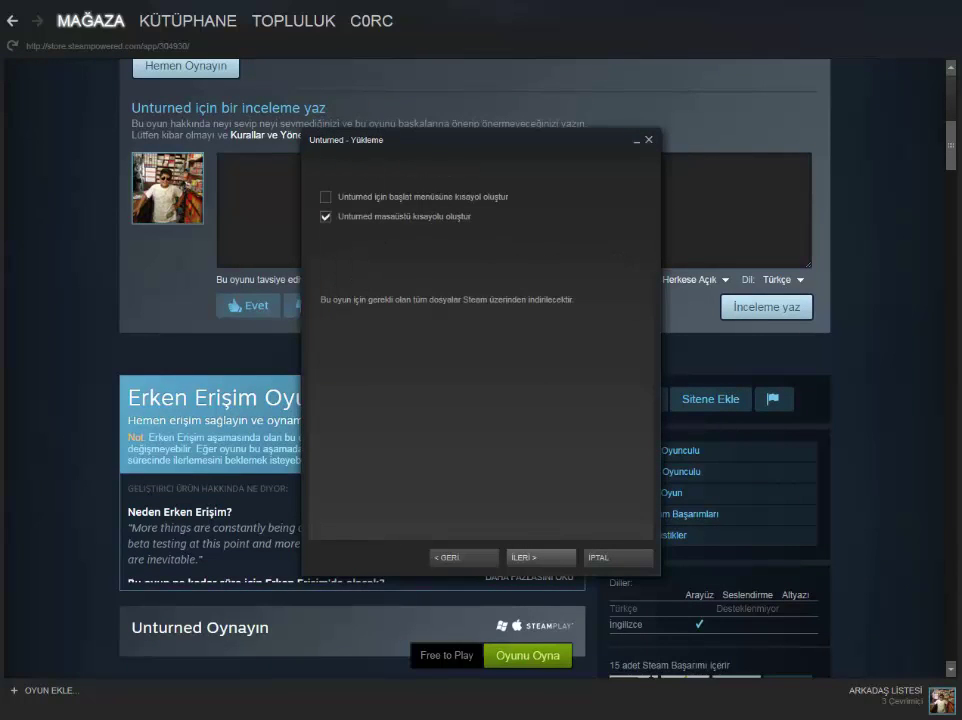
{"action": "left_click", "coordinate": [326, 217]}
{"action": "left_click", "coordinate": [541, 558]}
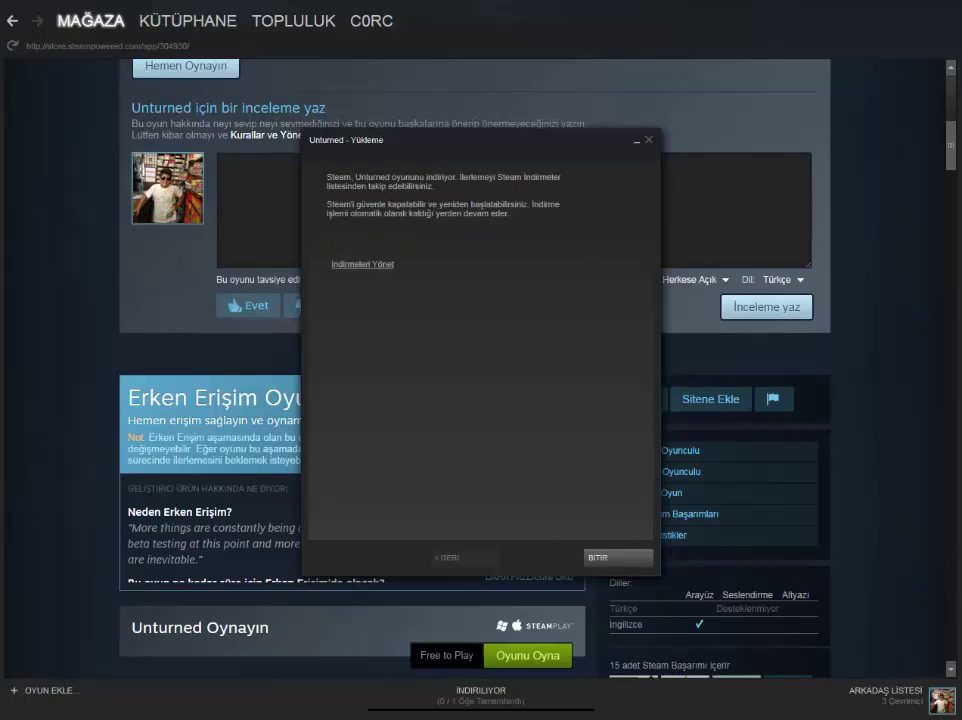
{"action": "left_click", "coordinate": [618, 558]}
Open Unturned's properties from the library and choose the beta "preview - Public test branch"
{"action": "left_click", "coordinate": [188, 21]}
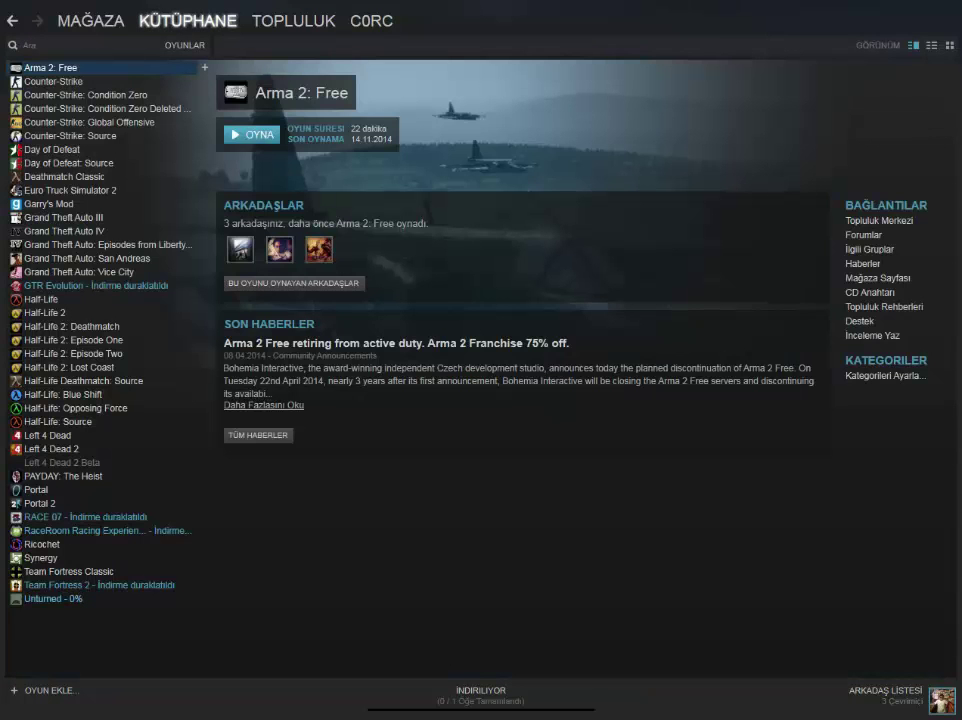
{"action": "left_click", "coordinate": [54, 599]}
{"action": "right_click", "coordinate": [40, 598]}
{"action": "left_click", "coordinate": [75, 582]}
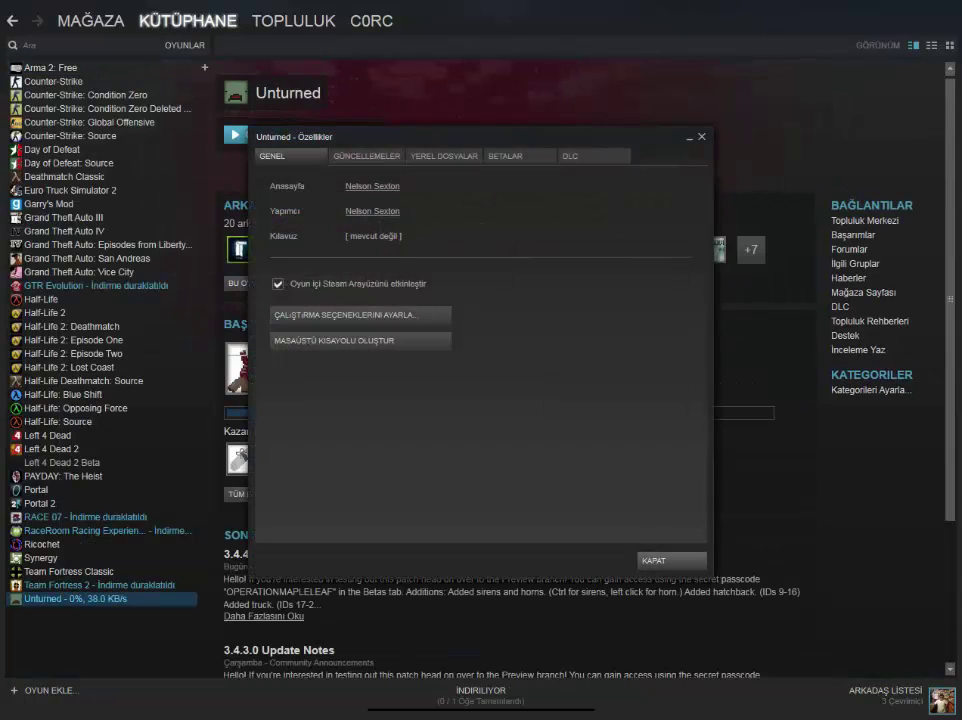
{"action": "left_click", "coordinate": [519, 156]}
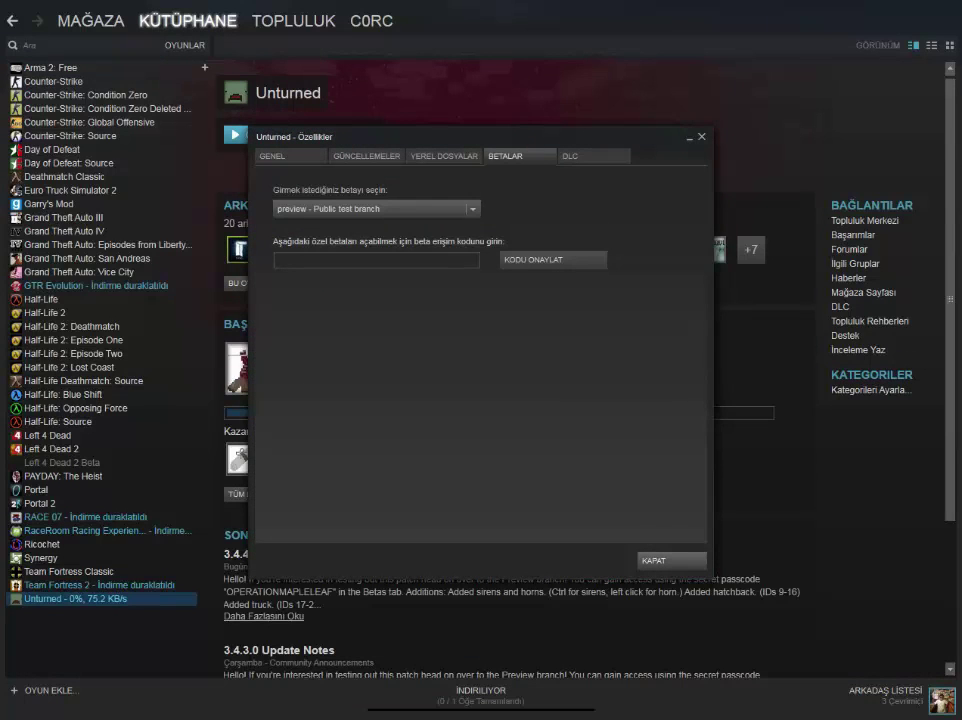
{"action": "left_click", "coordinate": [377, 209]}
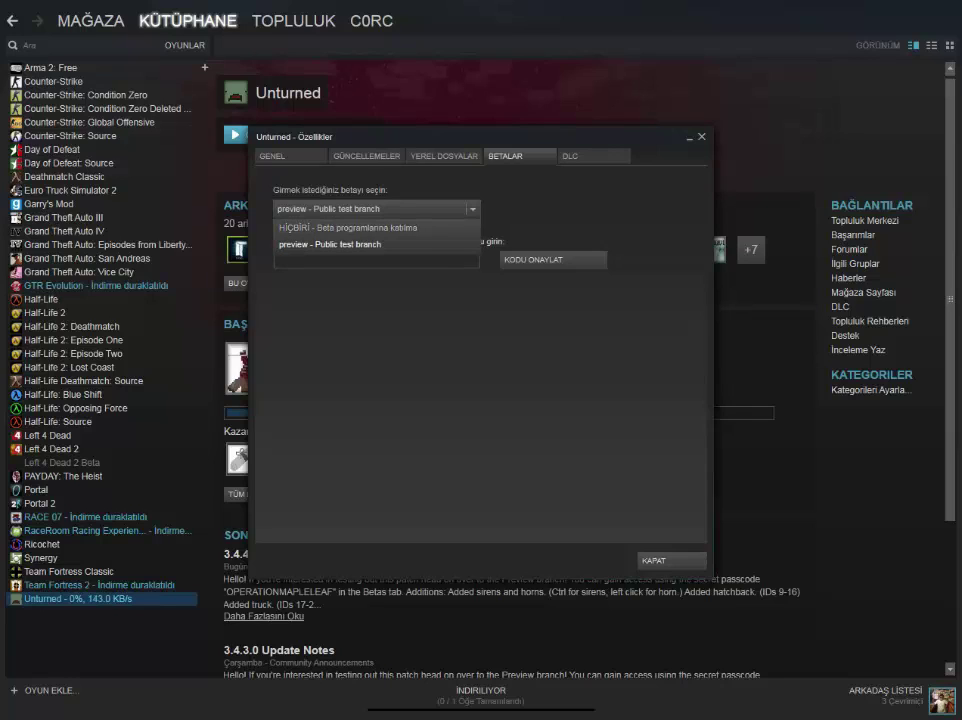
{"action": "left_click", "coordinate": [330, 244]}
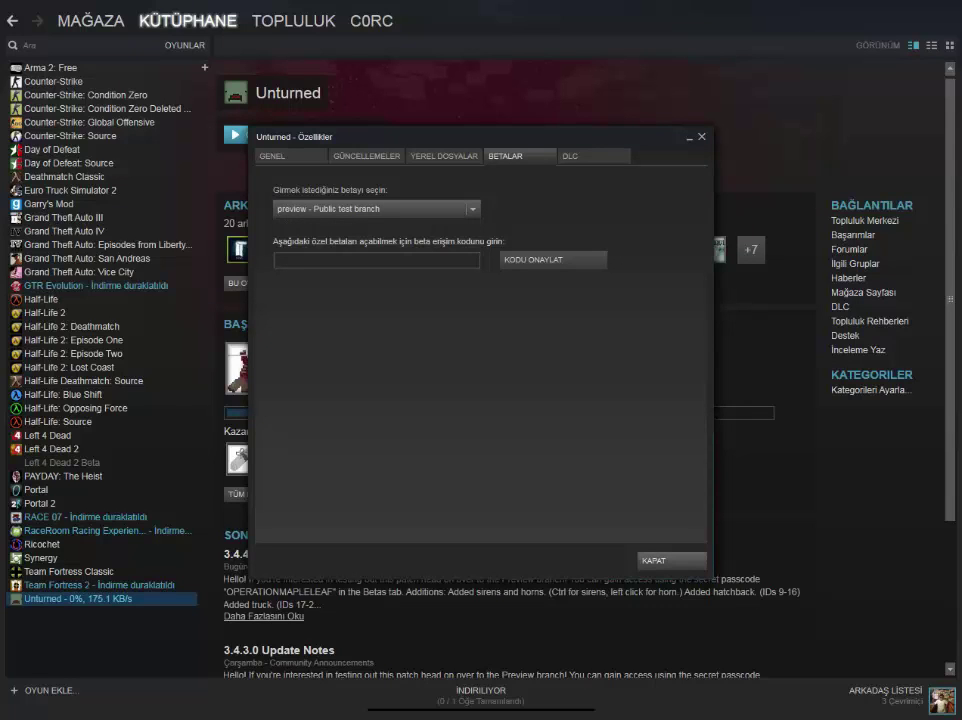
Enter the beta access code for Unturned, submit it for verification and close the game's properties
{"action": "left_click", "coordinate": [370, 260]}
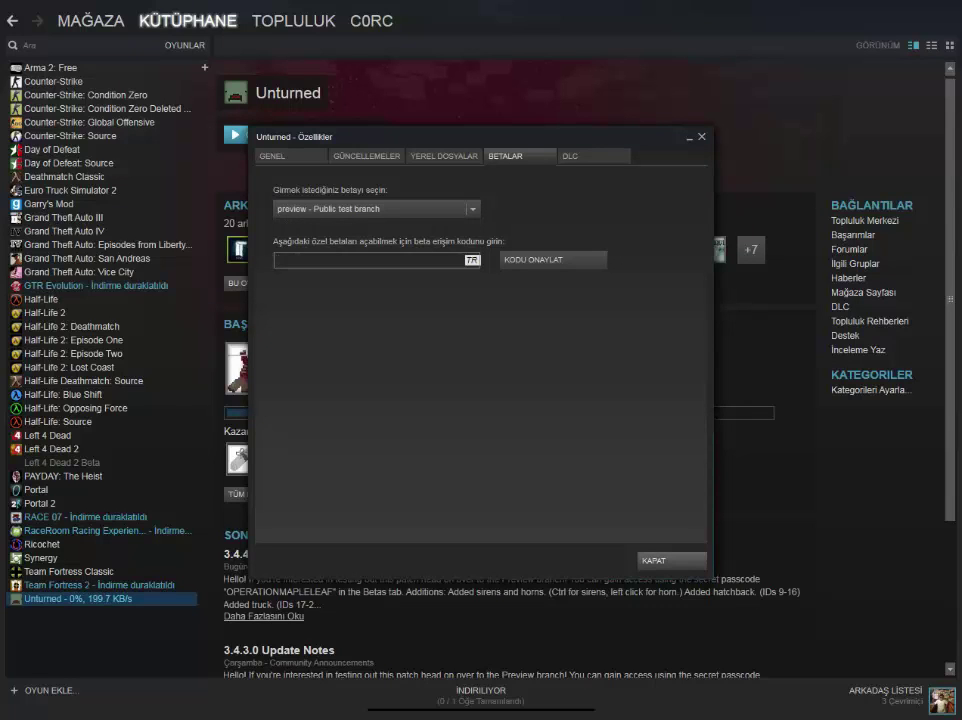
{"action": "type", "text": "OPERATIONMAPLELEAF"}
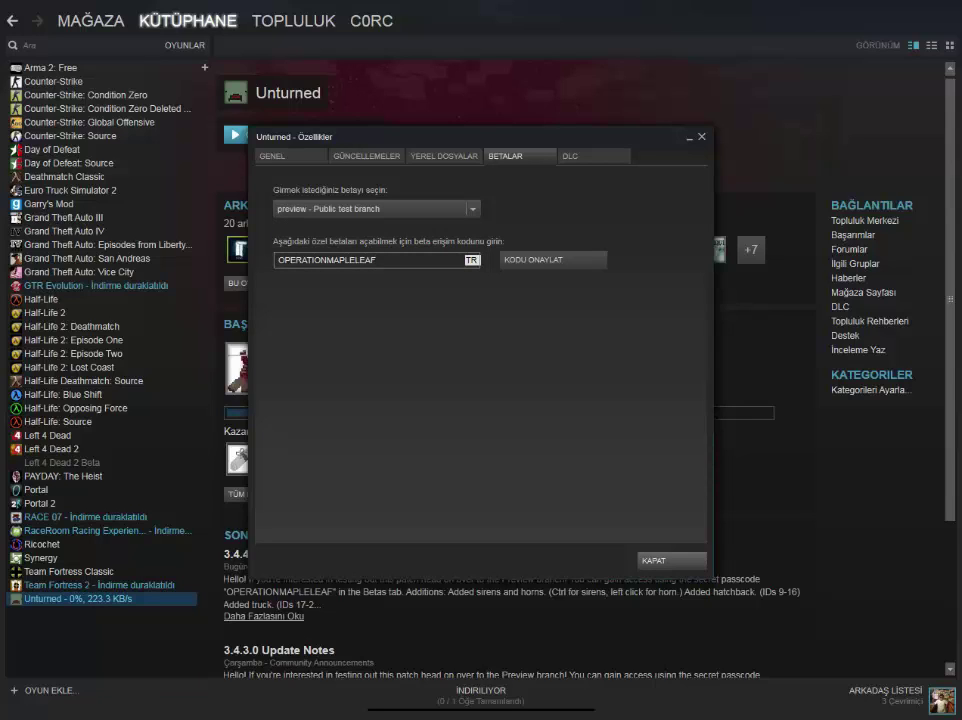
{"action": "key", "text": "Return"}
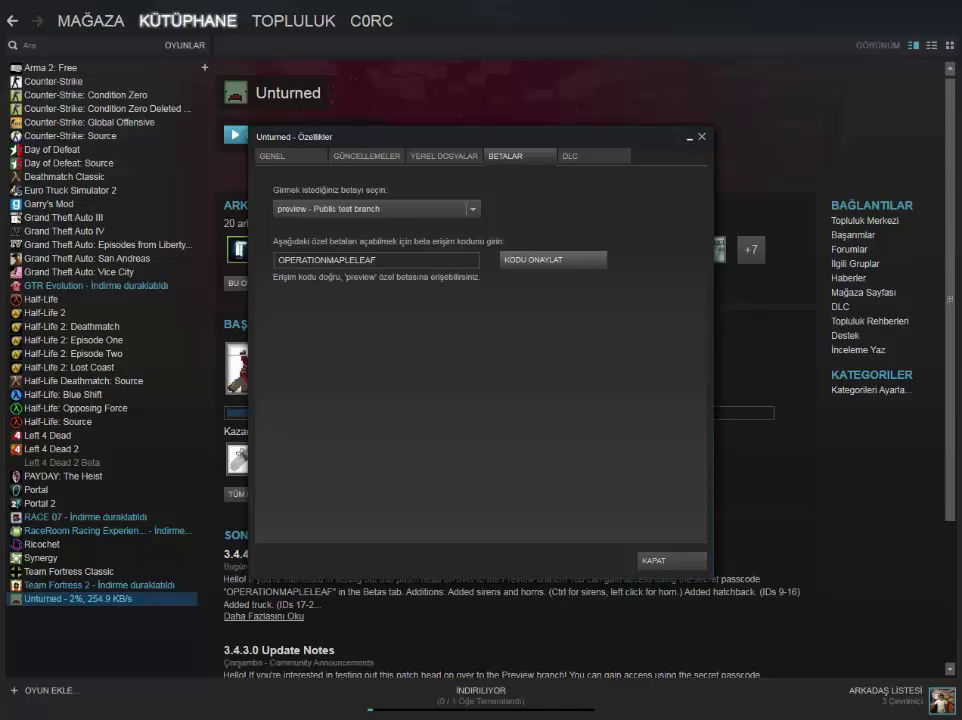
{"action": "left_click", "coordinate": [702, 136]}
View Unturned's progress among the managed downloads, and return to the library to reopen the game's properties
{"action": "right_click", "coordinate": [115, 599]}
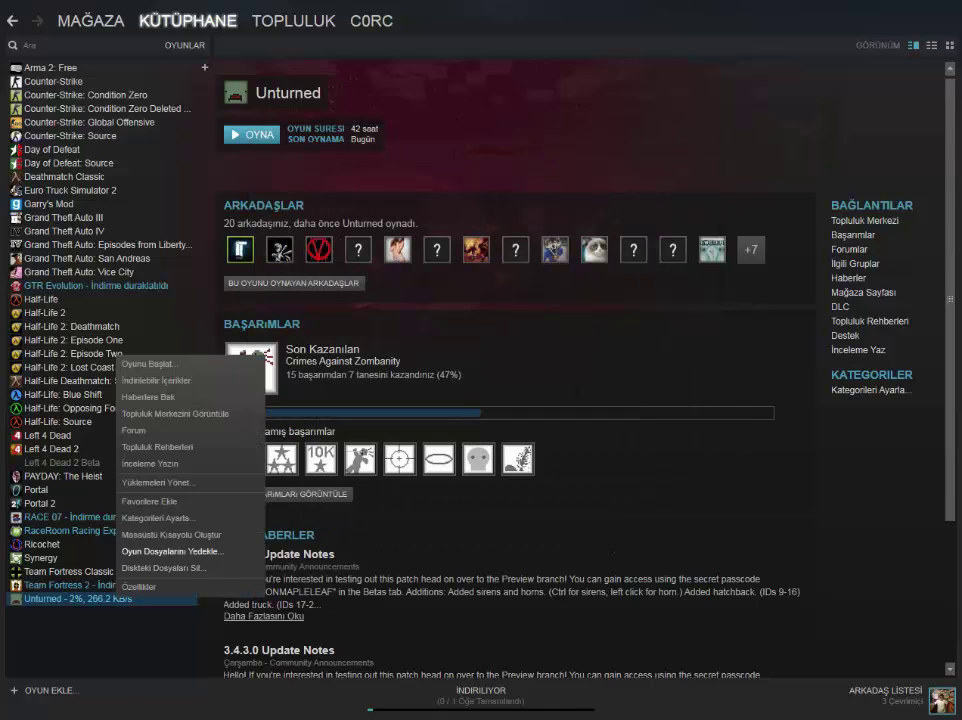
{"action": "left_click", "coordinate": [155, 481]}
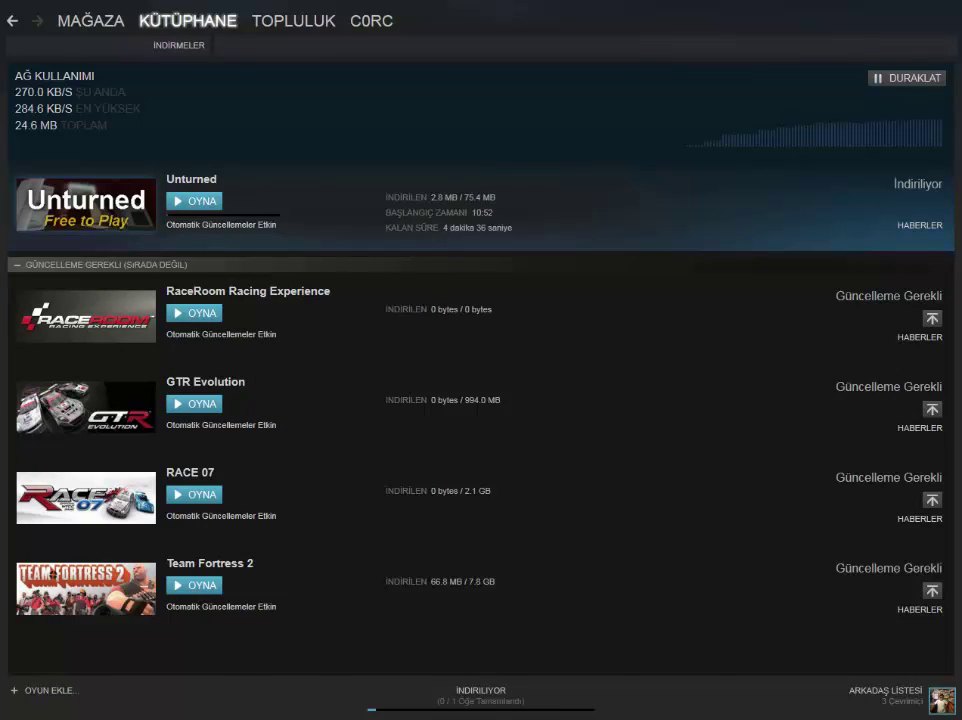
{"action": "left_click", "coordinate": [188, 21]}
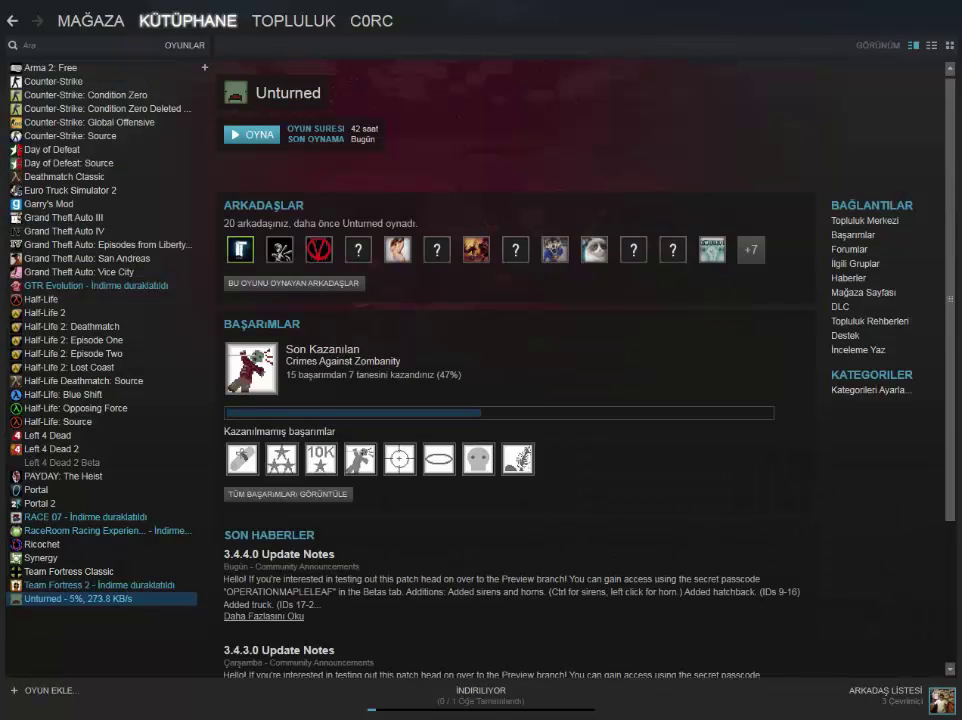
{"action": "right_click", "coordinate": [61, 597]}
{"action": "left_click", "coordinate": [83, 588]}
Switch to Notepad to view the noted beta access code, centring and finally minimizing its window
{"action": "key", "text": "alt+Tab"}
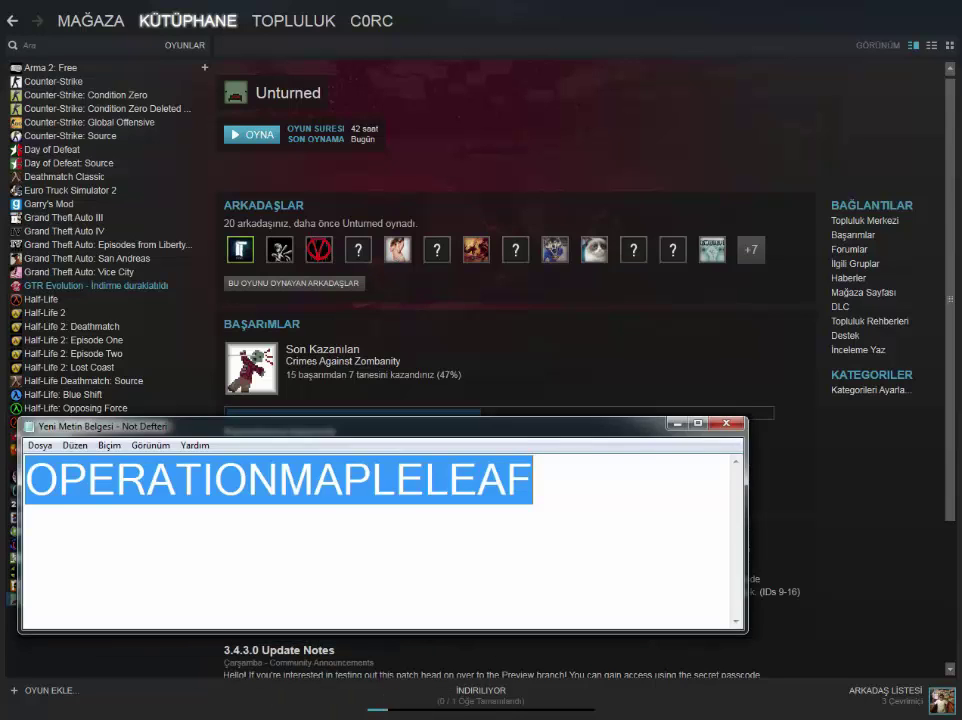
{"action": "left_click_drag", "start_coordinate": [340, 427], "coordinate": [466, 217]}
{"action": "left_click", "coordinate": [470, 270]}
{"action": "left_click_drag", "start_coordinate": [662, 271], "coordinate": [151, 271]}
{"action": "left_click", "coordinate": [301, 271]}
{"action": "left_click", "coordinate": [660, 271]}
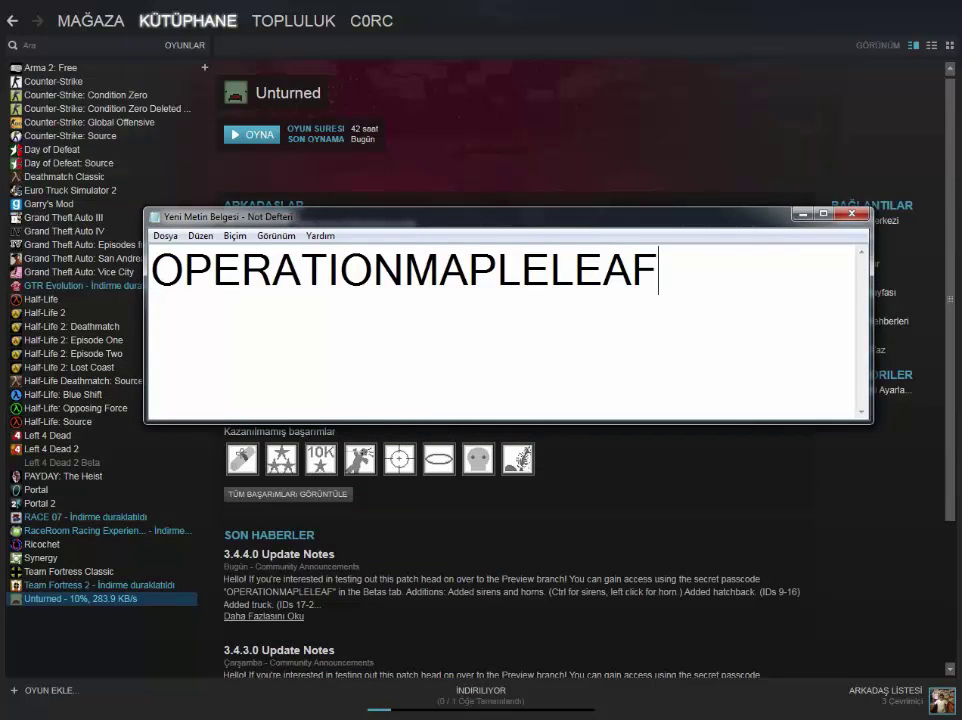
{"action": "left_click_drag", "start_coordinate": [660, 271], "coordinate": [151, 271]}
{"action": "left_click", "coordinate": [329, 271]}
{"action": "left_click", "coordinate": [803, 214]}
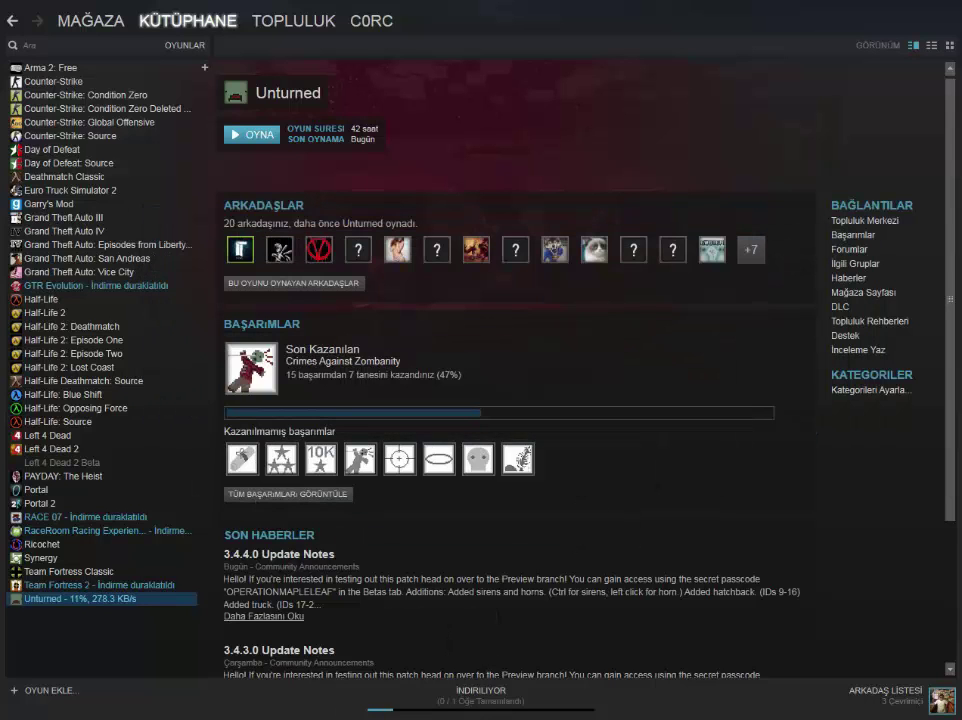
Minimize the Steam window and select the Yeni Metin Belgesi file on the desktop
{"action": "left_click_drag", "start_coordinate": [800, 8], "coordinate": [868, 8]}
{"action": "left_click_drag", "start_coordinate": [668, 20], "coordinate": [521, 148]}
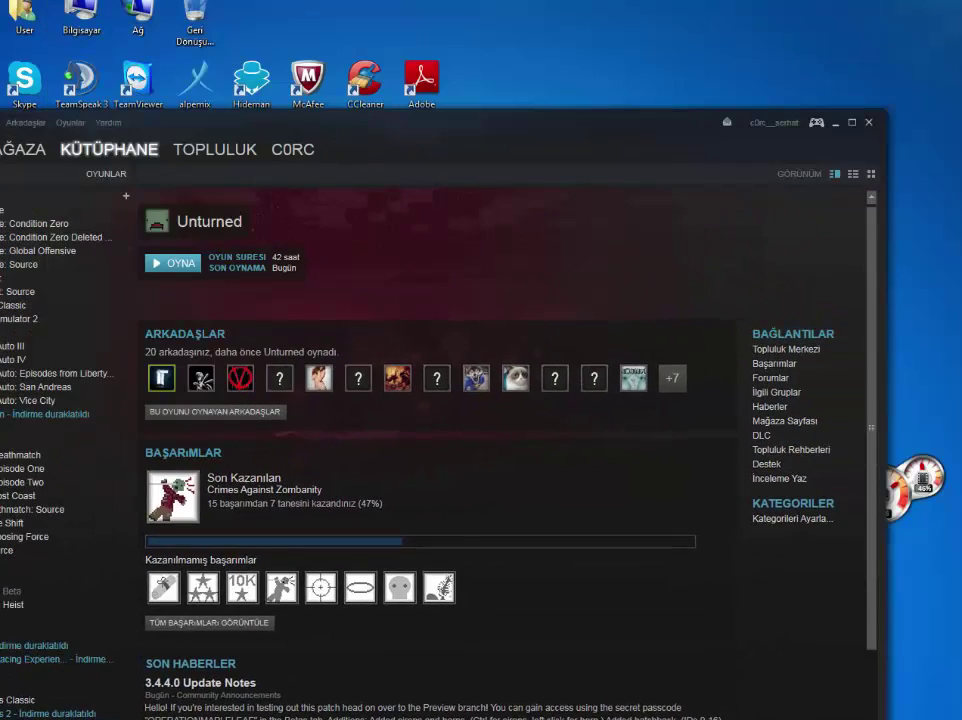
{"action": "left_click", "coordinate": [835, 122]}
{"action": "left_click", "coordinate": [648, 313]}
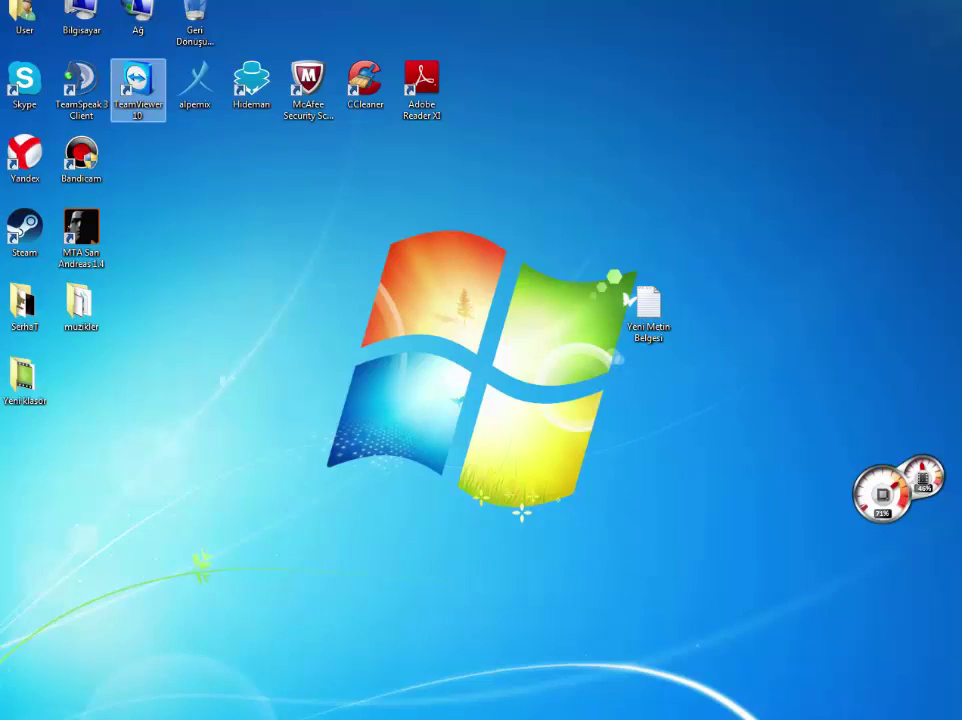
Browse drive E: to the fyhjlk\Unturned\Disk_1 backup folder to view its files, and close the Explorer window
{"action": "double_click", "coordinate": [81, 15]}
{"action": "double_click", "coordinate": [712, 410]}
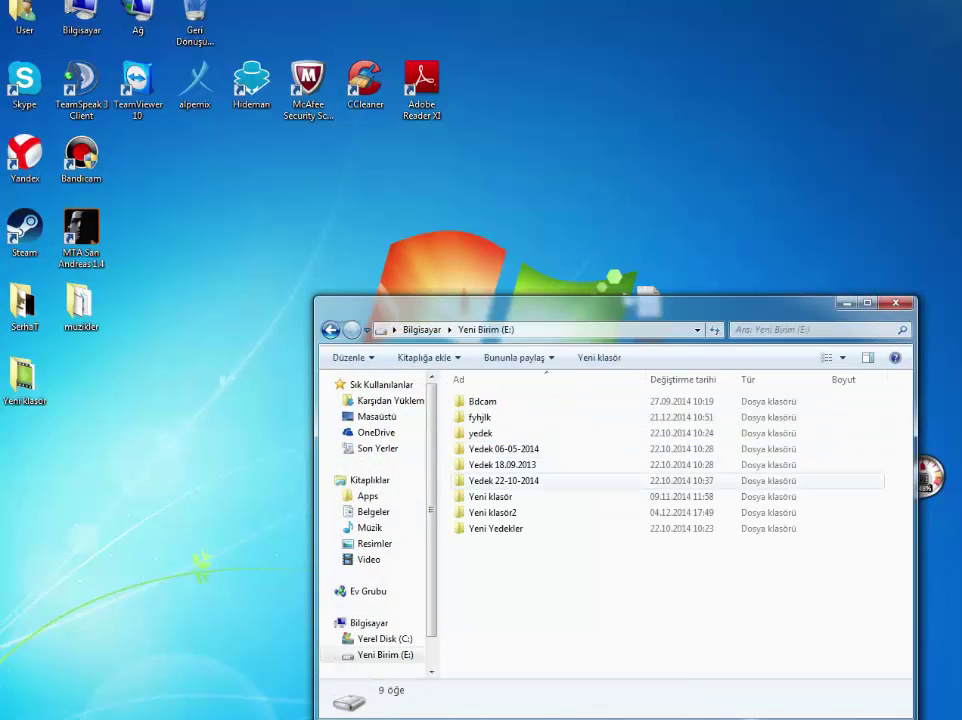
{"action": "double_click", "coordinate": [481, 417]}
{"action": "double_click", "coordinate": [487, 402]}
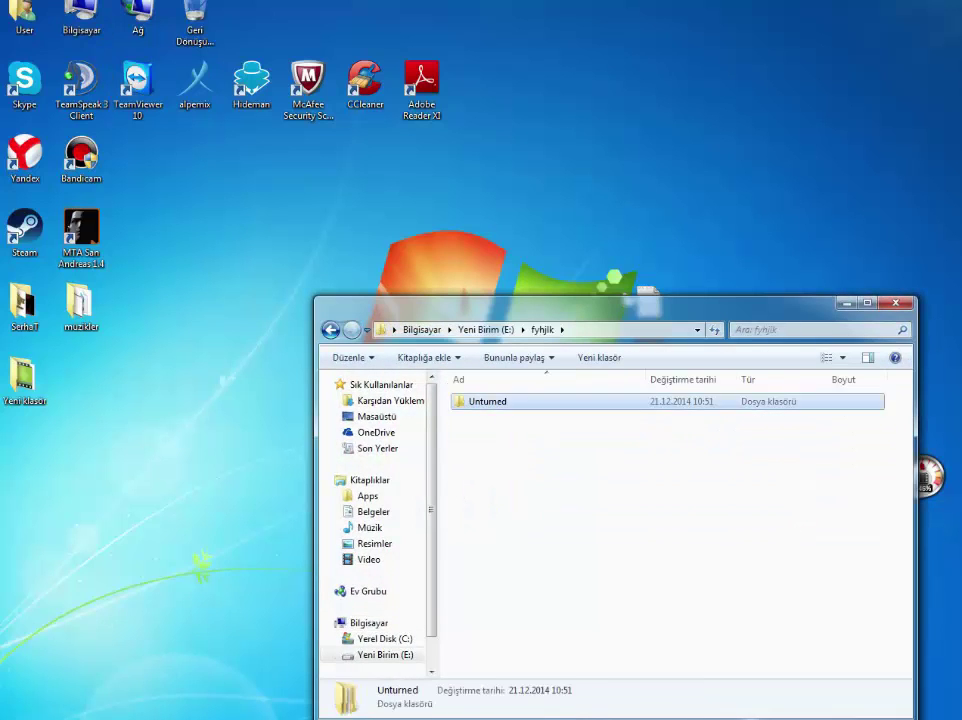
{"action": "double_click", "coordinate": [481, 402]}
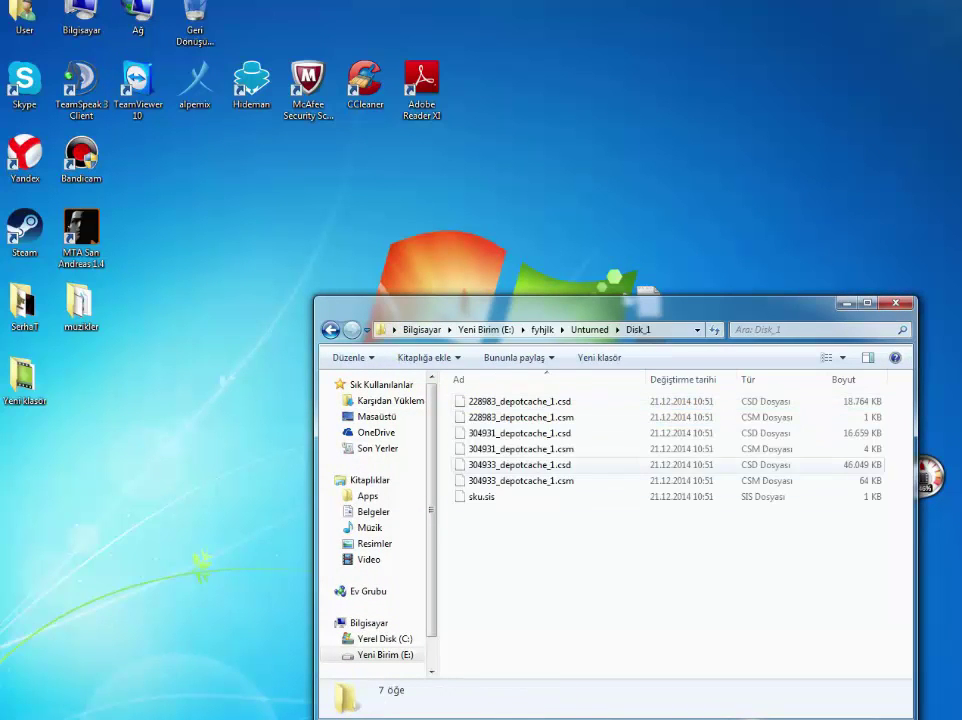
{"action": "key", "text": "BackSpace"}
{"action": "key", "text": "BackSpace"}
{"action": "key", "text": "BackSpace"}
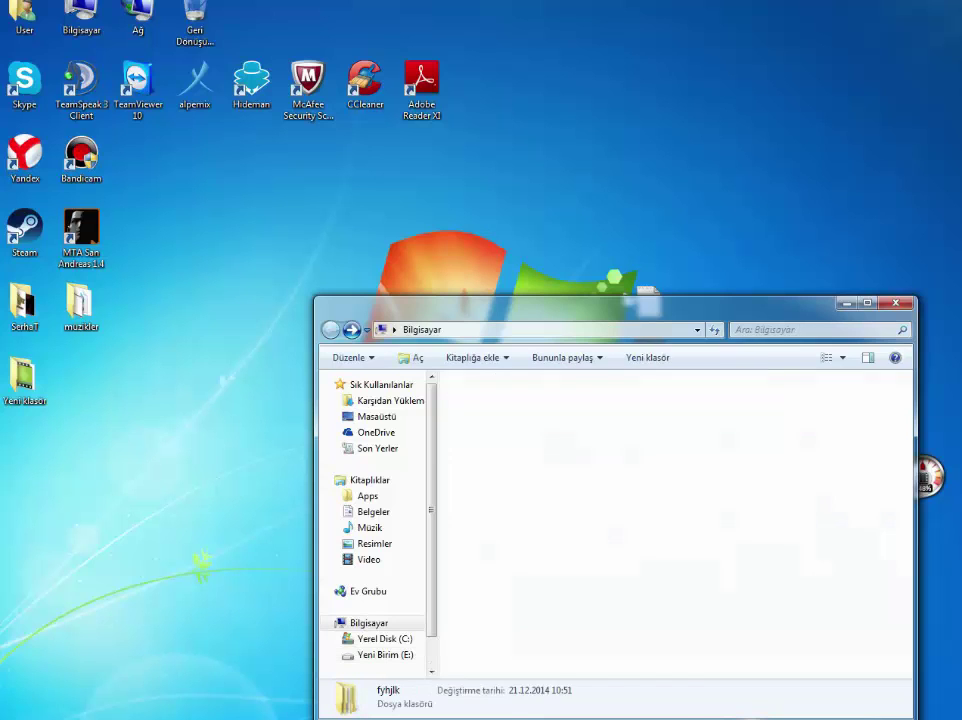
{"action": "key", "text": "alt+F4"}
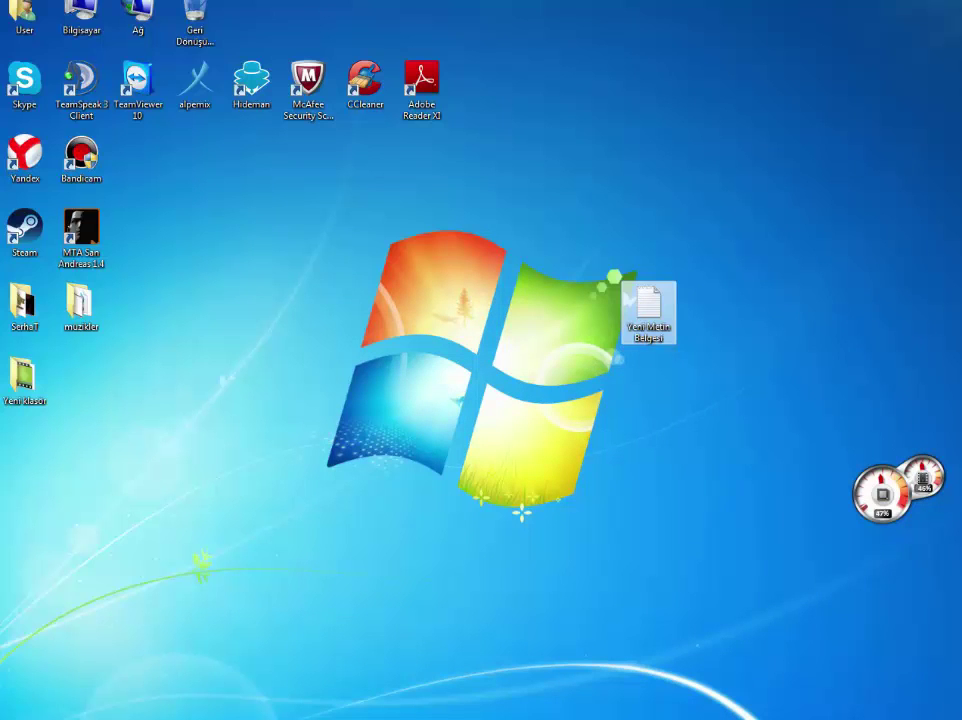
Switch back to Steam and check the selected beta branch in the Unturned [preview] properties, closing them again
{"action": "key", "text": "alt+Tab"}
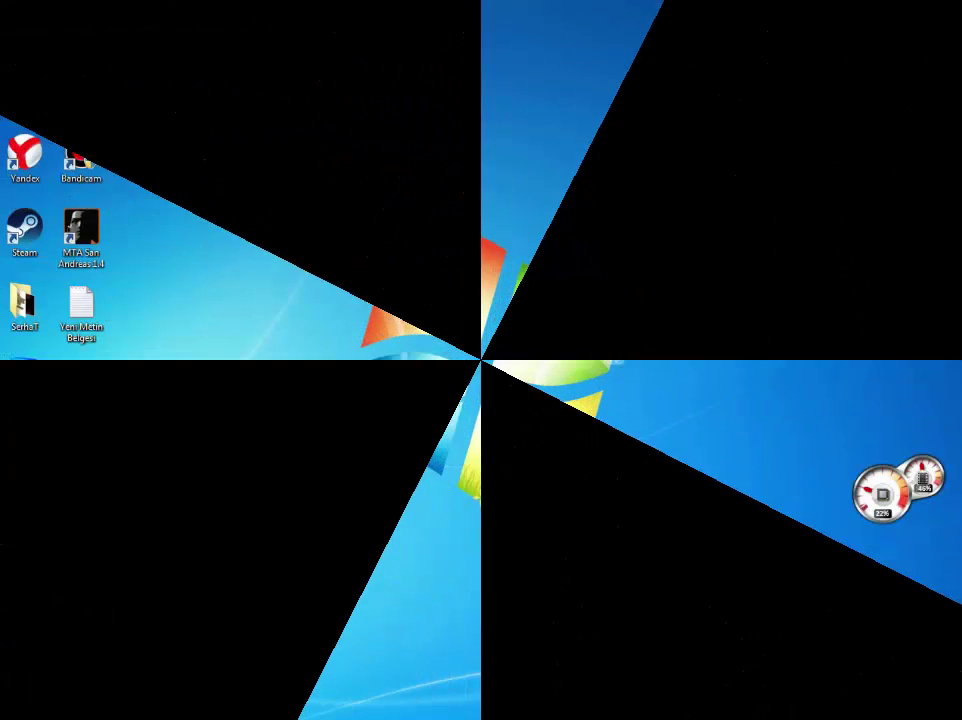
{"action": "left_click_drag", "start_coordinate": [658, 248], "coordinate": [498, 462]}
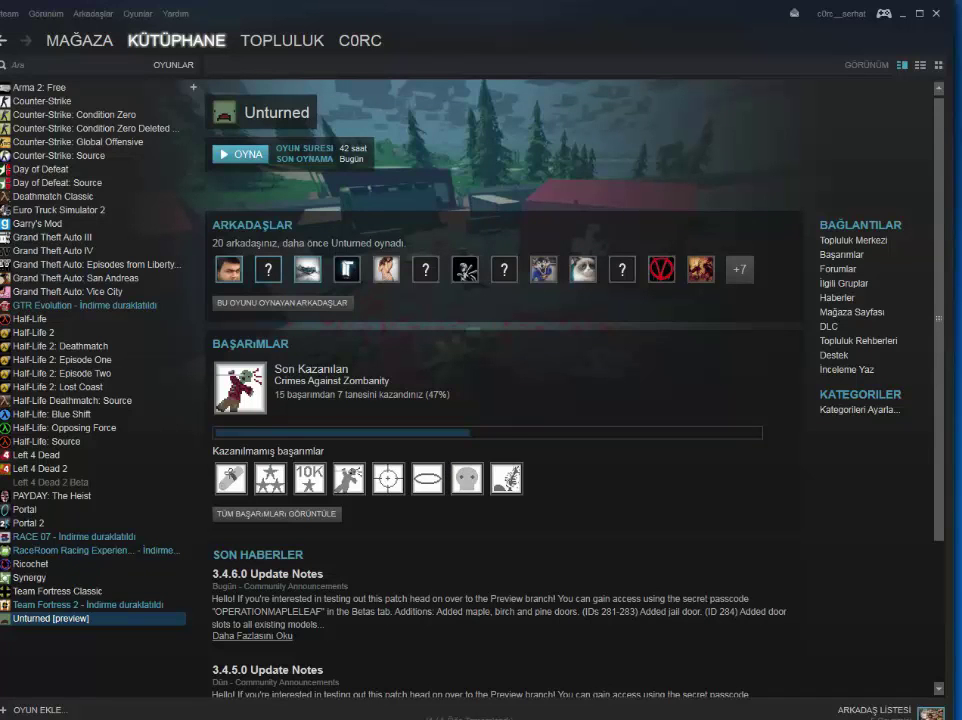
{"action": "right_click", "coordinate": [124, 618]}
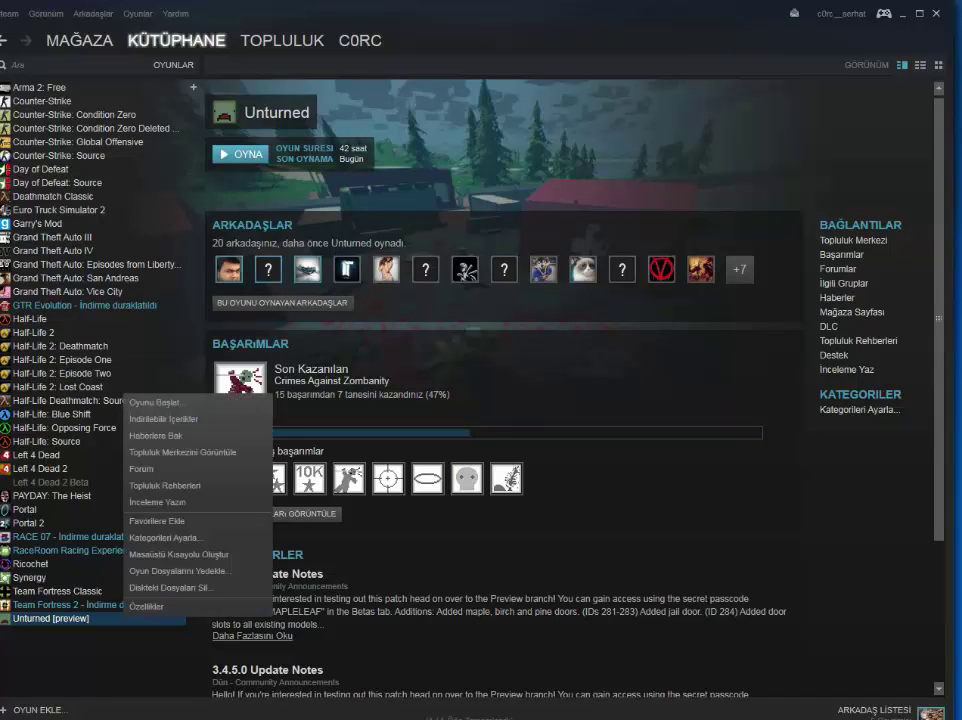
{"action": "left_click", "coordinate": [147, 606]}
{"action": "left_click", "coordinate": [519, 156]}
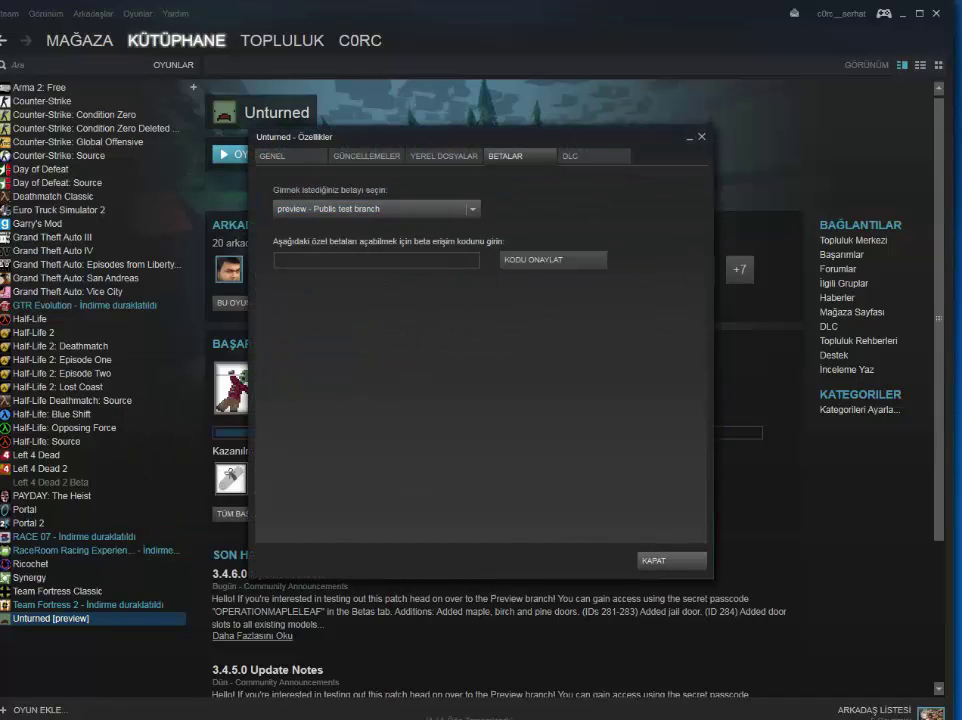
{"action": "left_click", "coordinate": [671, 561]}
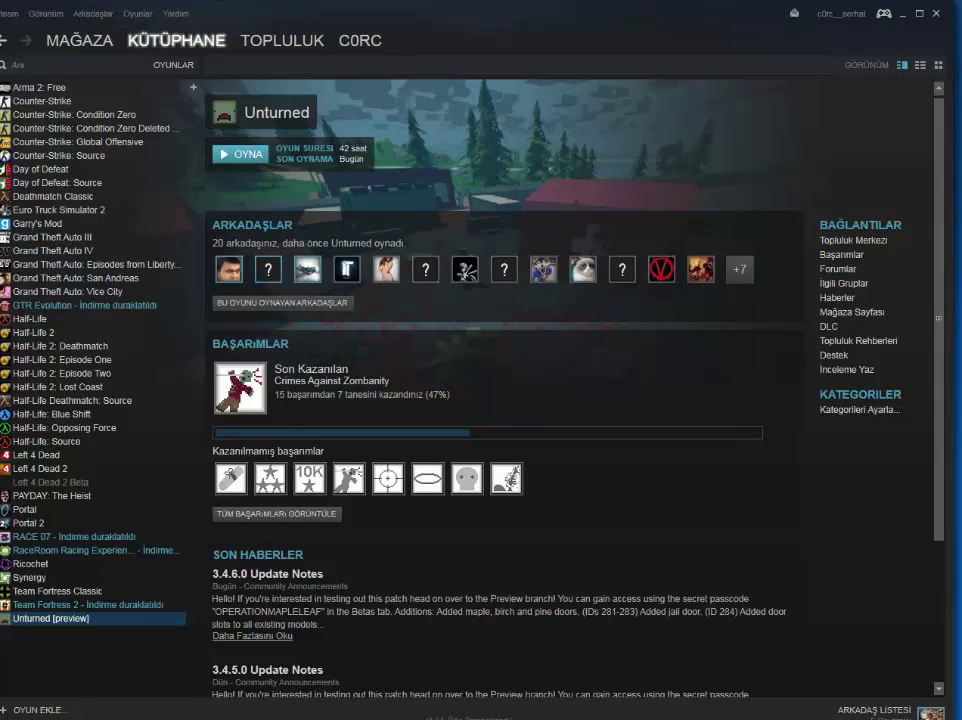
Move the Steam window out of the way and open the Steam folder in Program Dosyaları (x86) on drive C:
{"action": "left_click_drag", "start_coordinate": [690, 18], "coordinate": [665, 88]}
{"action": "left_click", "coordinate": [878, 83]}
{"action": "left_click_drag", "start_coordinate": [872, 80], "coordinate": [718, 253]}
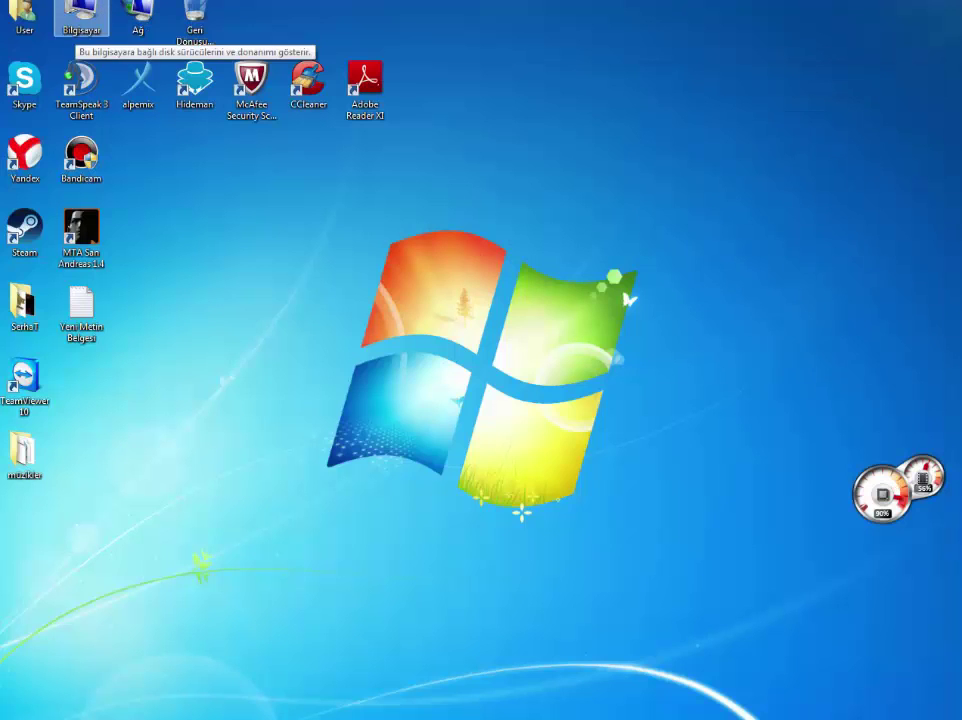
{"action": "double_click", "coordinate": [81, 18]}
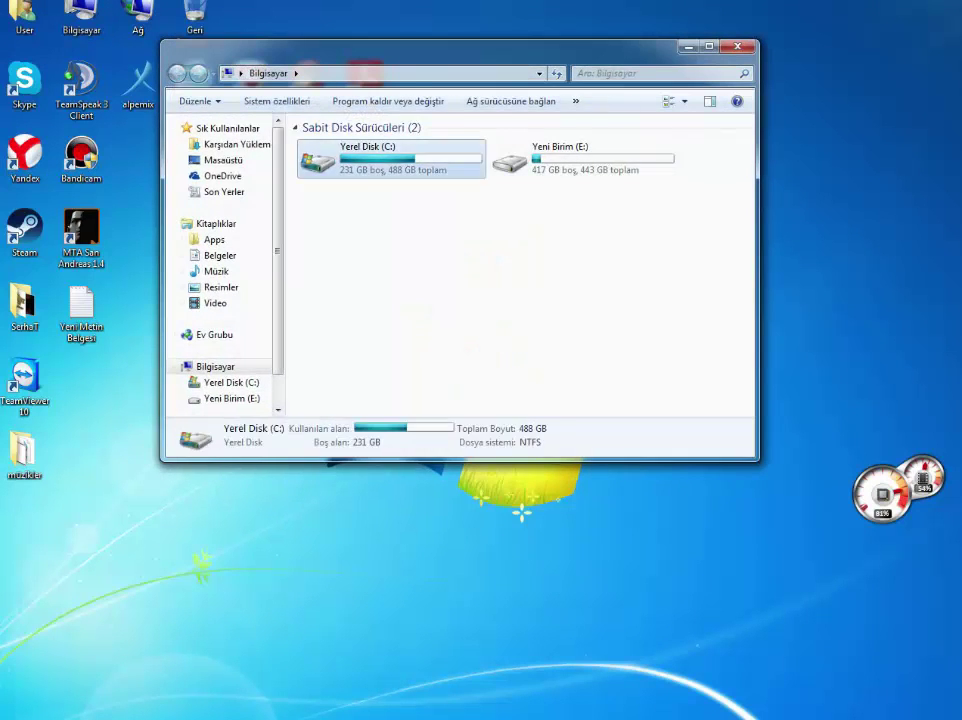
{"action": "double_click", "coordinate": [390, 160]}
{"action": "double_click", "coordinate": [362, 208]}
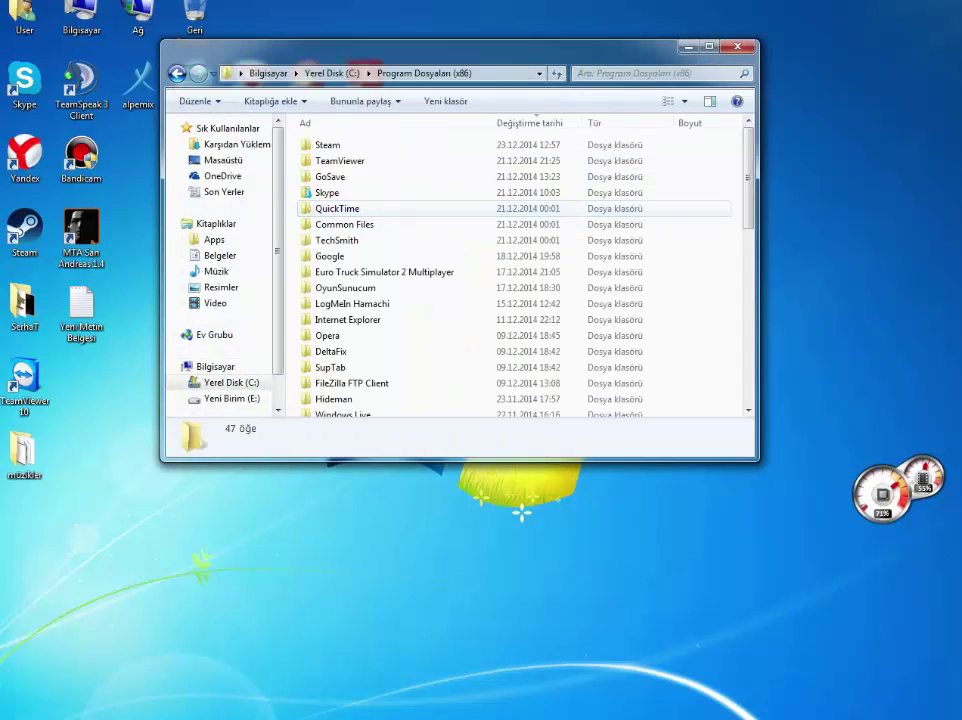
{"action": "scroll", "coordinate": [365, 210], "scroll_direction": "down", "scroll_amount": 7}
{"action": "scroll", "coordinate": [365, 208], "scroll_direction": "up", "scroll_amount": 7}
{"action": "double_click", "coordinate": [340, 146]}
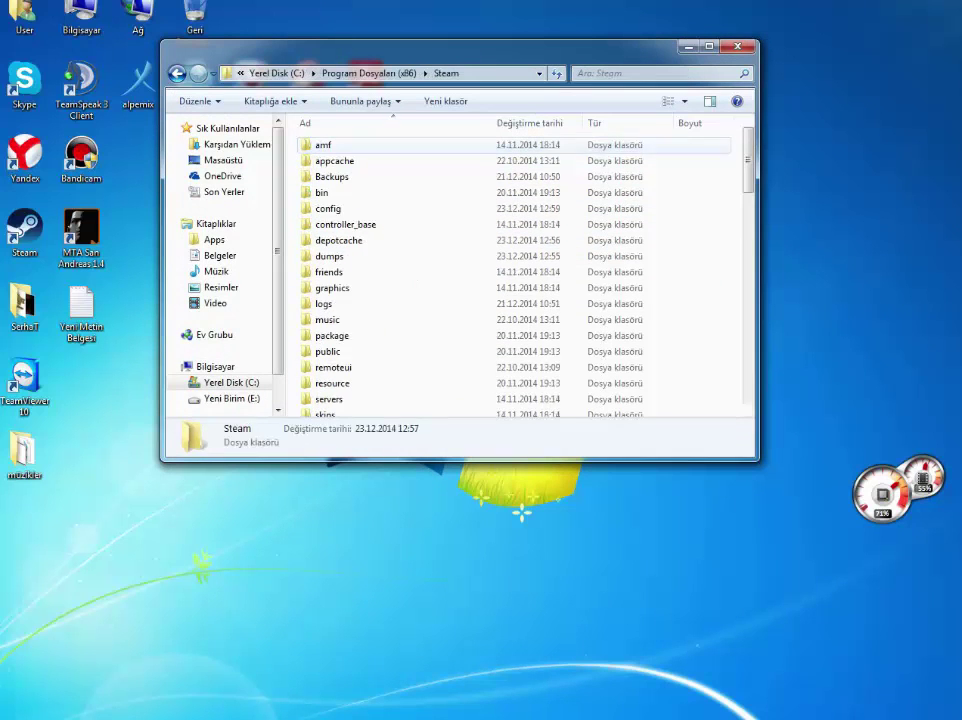
Open the SteamApps\common\Unturned folder inside the Steam folder
{"action": "scroll", "coordinate": [345, 270], "scroll_direction": "down", "scroll_amount": 6}
{"action": "left_click", "coordinate": [340, 170]}
{"action": "double_click", "coordinate": [340, 170]}
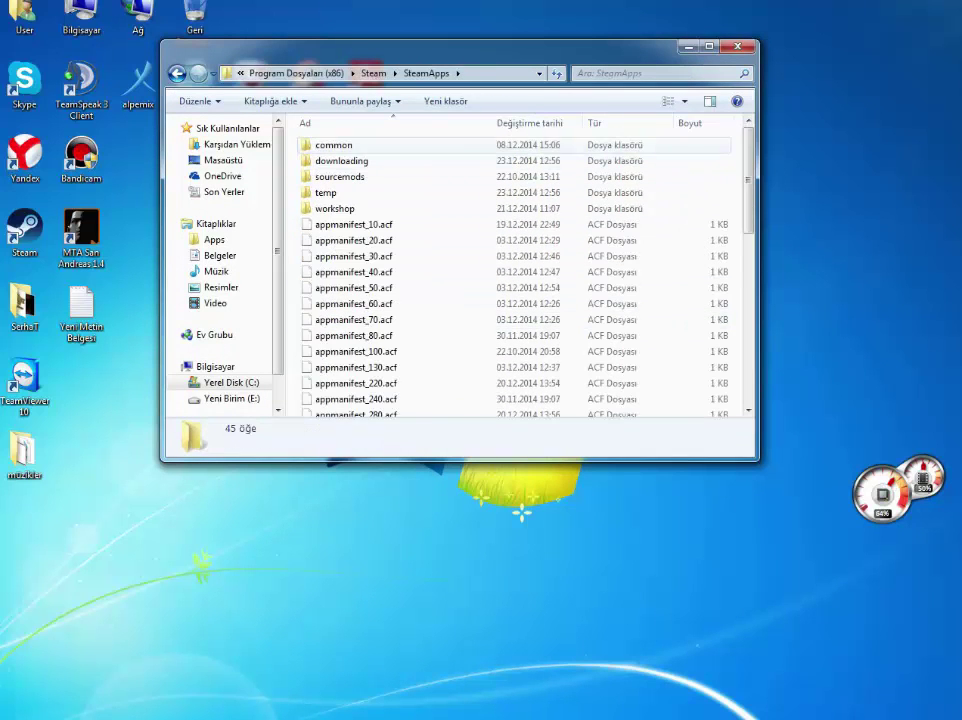
{"action": "double_click", "coordinate": [335, 145]}
{"action": "scroll", "coordinate": [340, 300], "scroll_direction": "down", "scroll_amount": 3}
{"action": "double_click", "coordinate": [334, 408]}
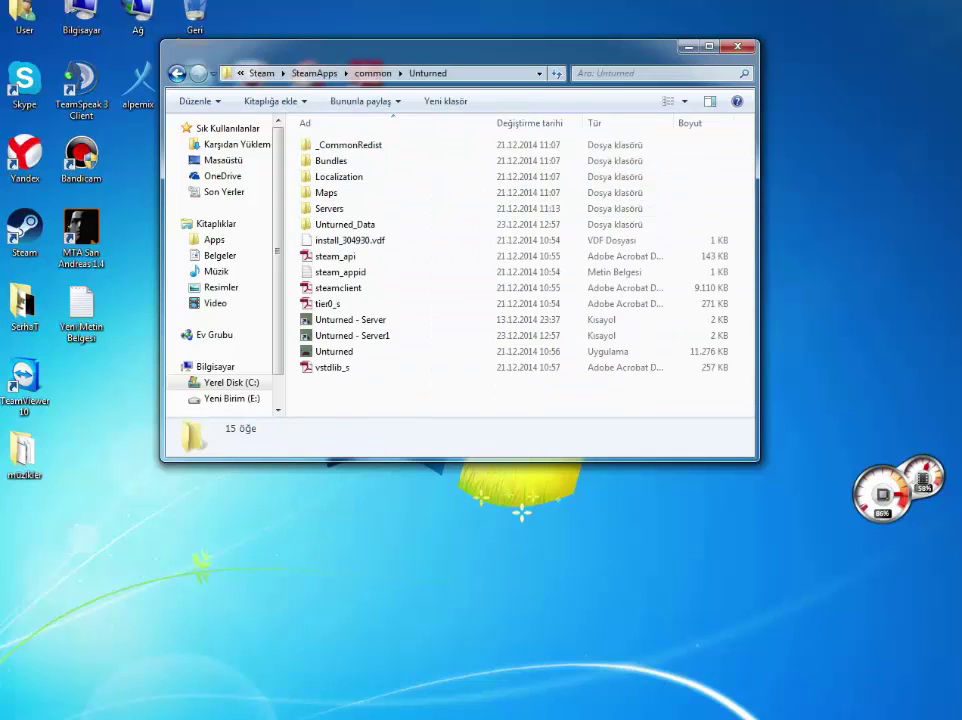
Delete the Unturned - Server1 shortcut from the Unturned folder
{"action": "left_click", "coordinate": [352, 336]}
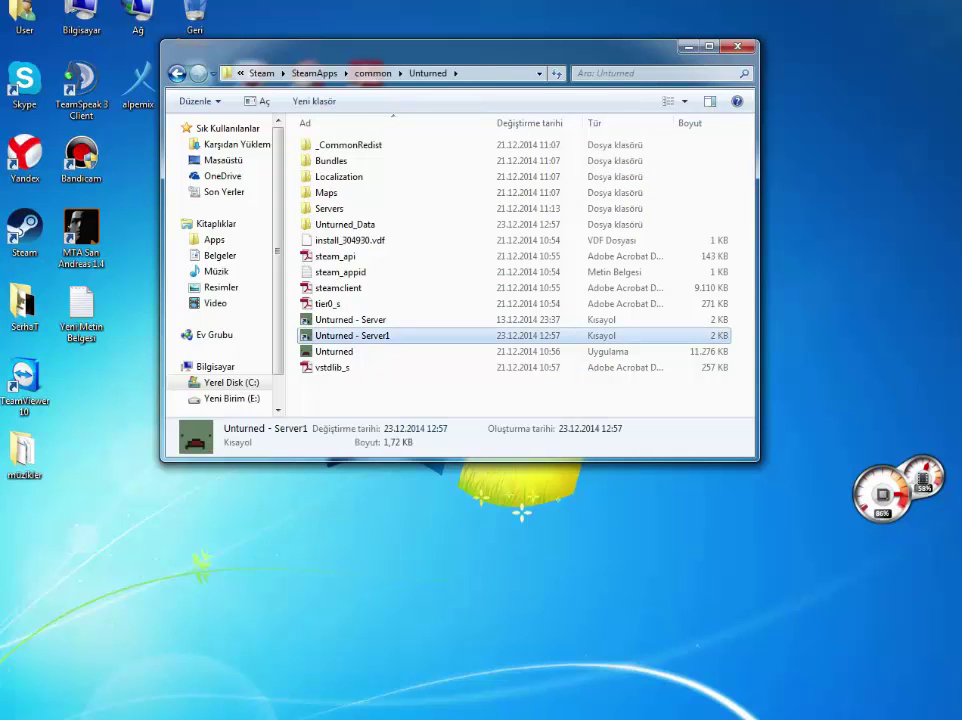
{"action": "key", "text": "Delete"}
{"action": "key", "text": "Return"}
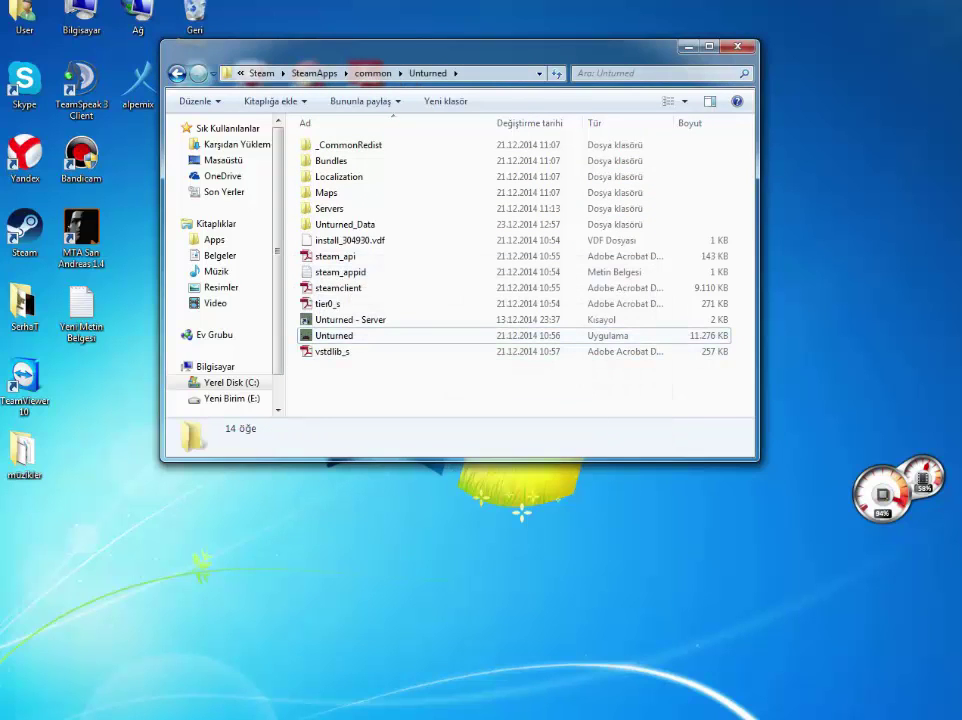
{"action": "right_click", "coordinate": [406, 376]}
{"action": "left_click", "coordinate": [446, 437]}
{"action": "left_click", "coordinate": [352, 320]}
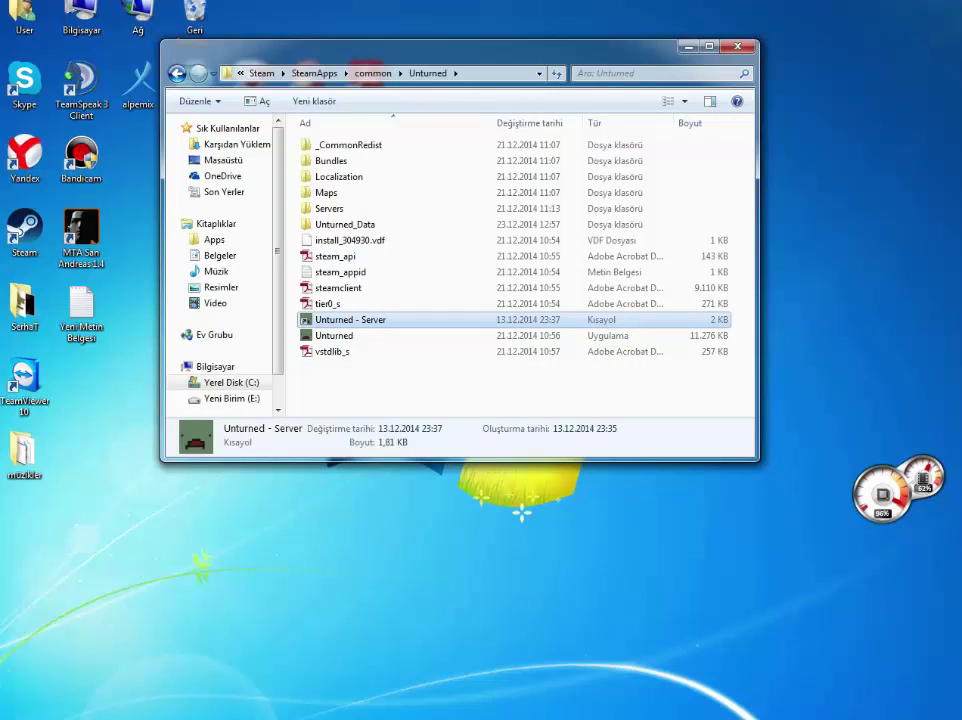
{"action": "left_click", "coordinate": [357, 335]}
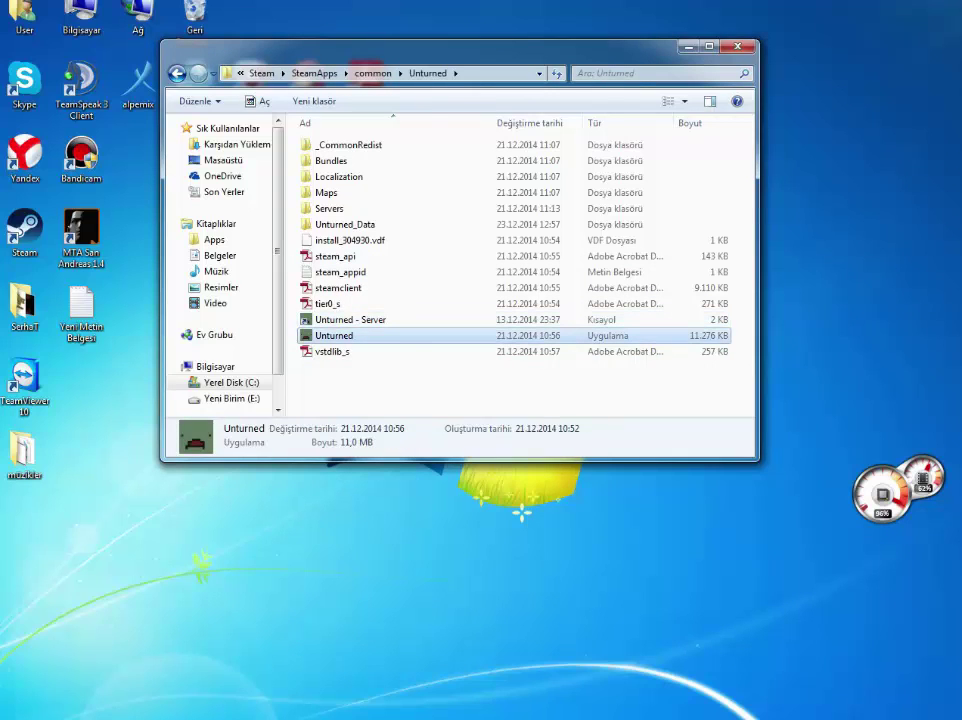
{"action": "right_click", "coordinate": [358, 334]}
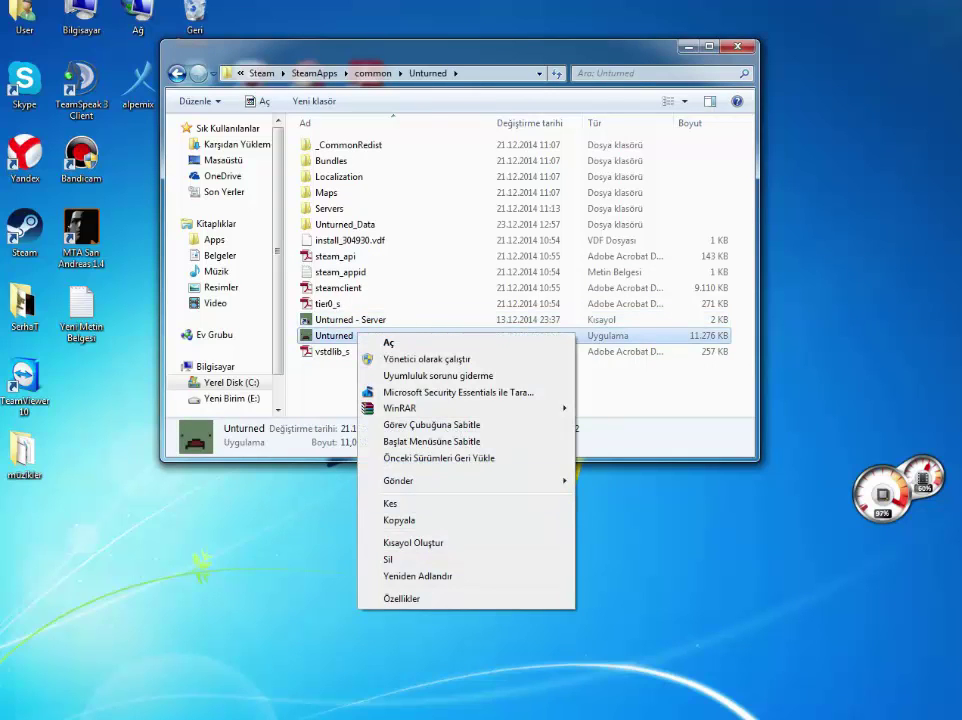
{"action": "left_click", "coordinate": [388, 342]}
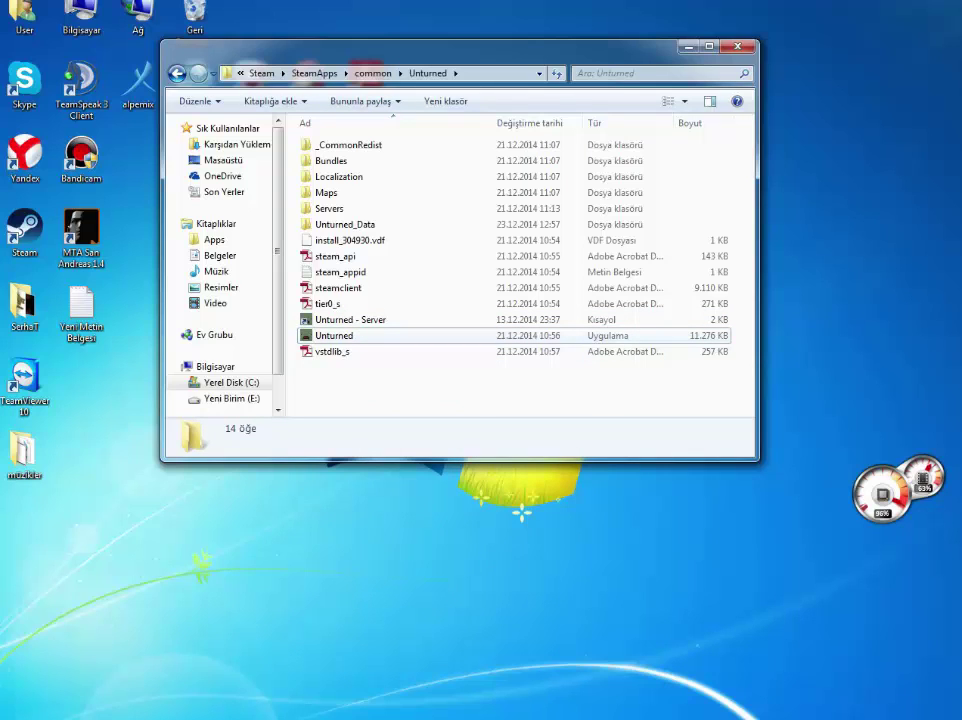
Create a shortcut to the Unturned application in the same folder
{"action": "left_click", "coordinate": [340, 337]}
{"action": "right_click", "coordinate": [336, 335]}
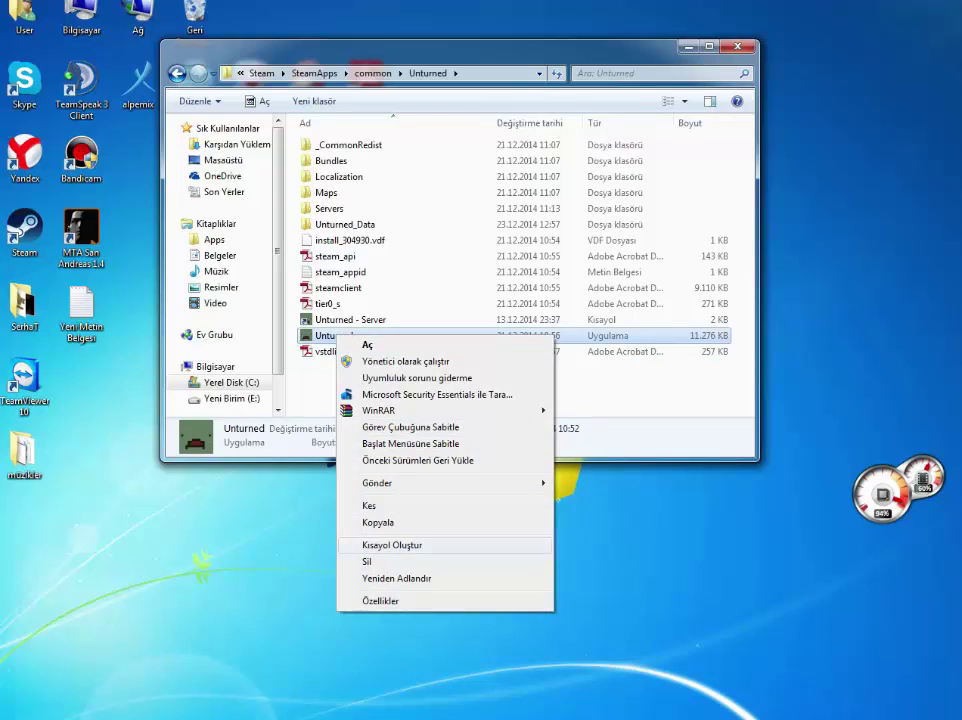
{"action": "left_click", "coordinate": [392, 545]}
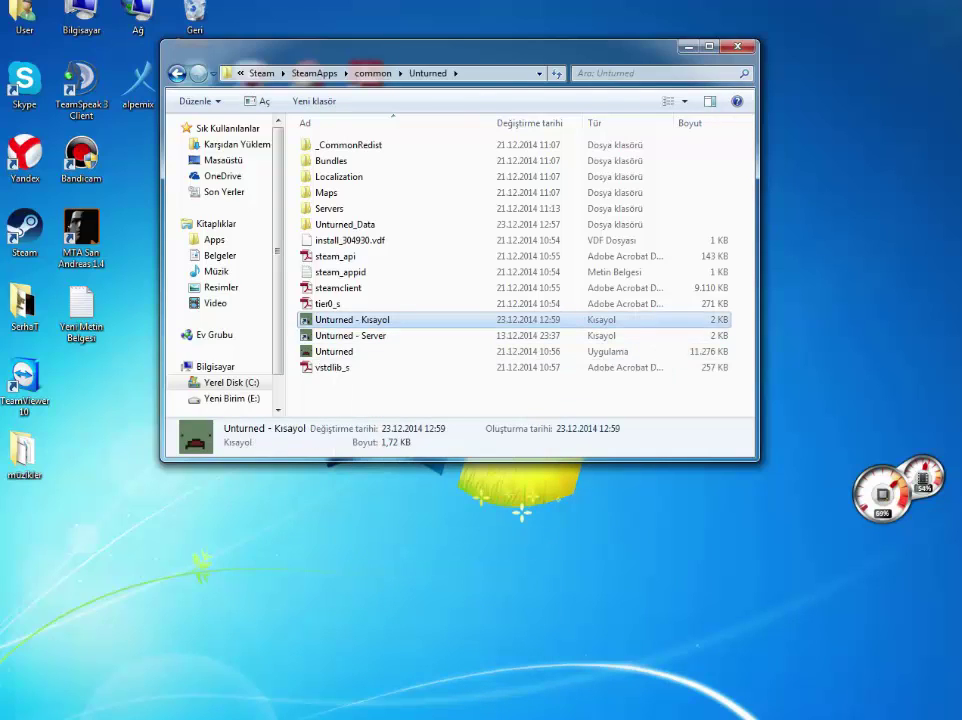
Rename the new Unturned shortcut as Unturned - Servers
{"action": "key", "text": "F2"}
{"action": "left_click", "coordinate": [391, 320]}
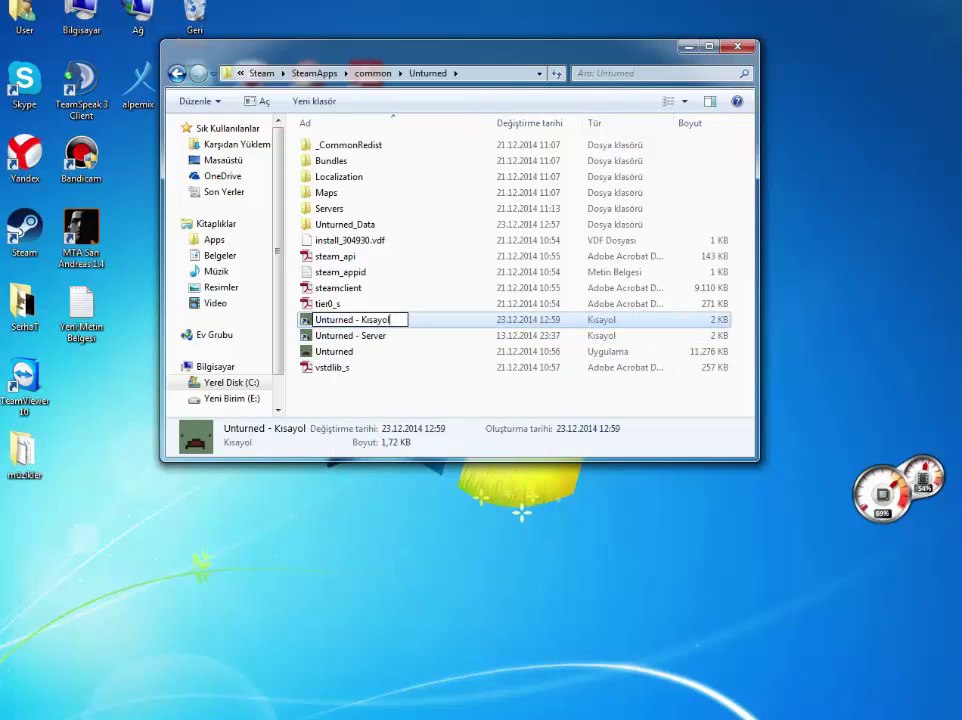
{"action": "key", "text": "BackSpace"}
{"action": "key", "text": "BackSpace"}
{"action": "key", "text": "BackSpace"}
{"action": "key", "text": "BackSpace"}
{"action": "key", "text": "BackSpace"}
{"action": "key", "text": "BackSpace"}
{"action": "key", "text": "BackSpace"}
{"action": "type", "text": "Se"}
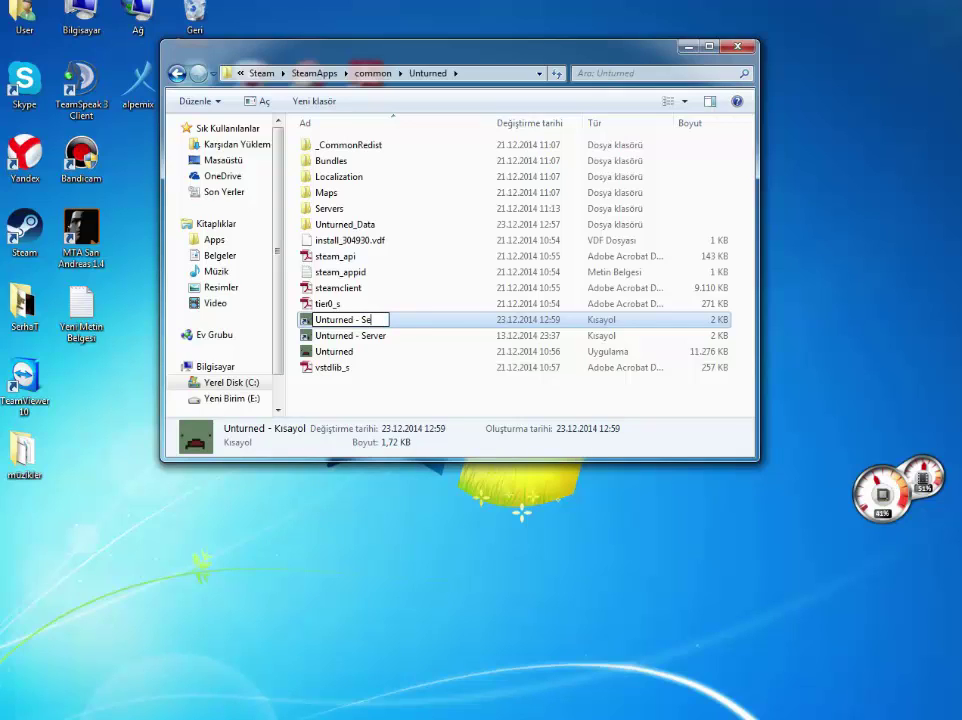
{"action": "type", "text": "rvers"}
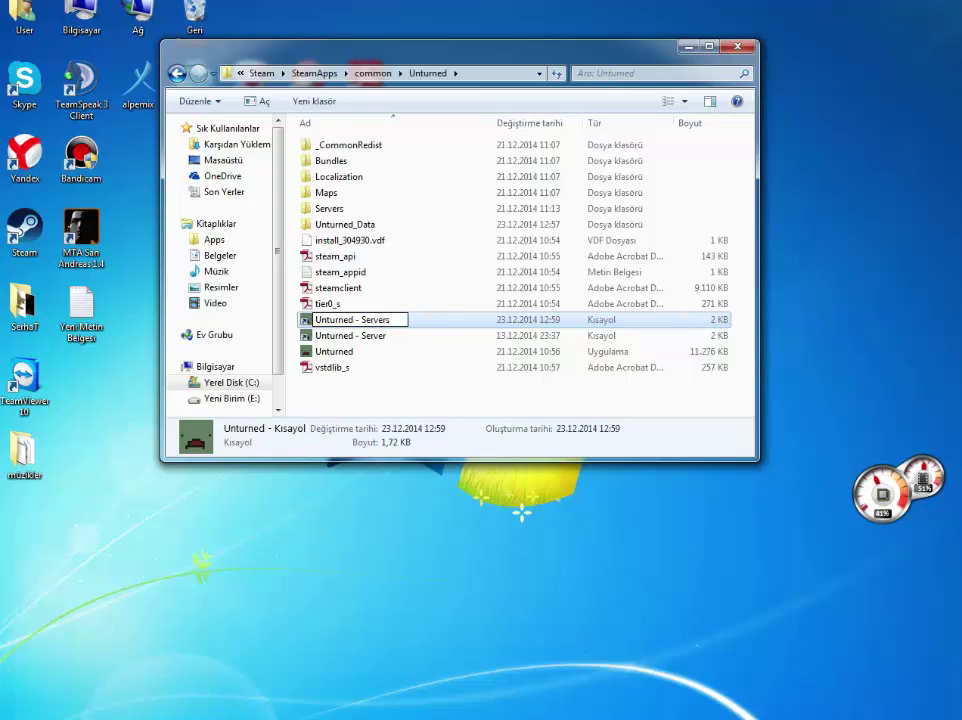
{"action": "key", "text": "Return"}
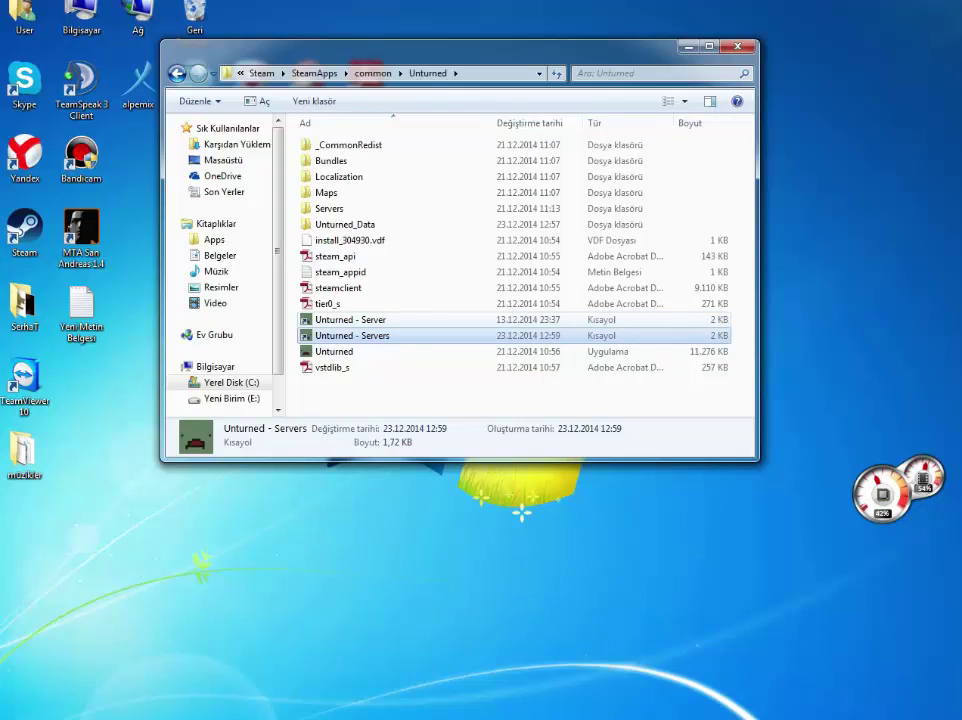
Open the properties of the Unturned - Servers shortcut
{"action": "left_click", "coordinate": [430, 395]}
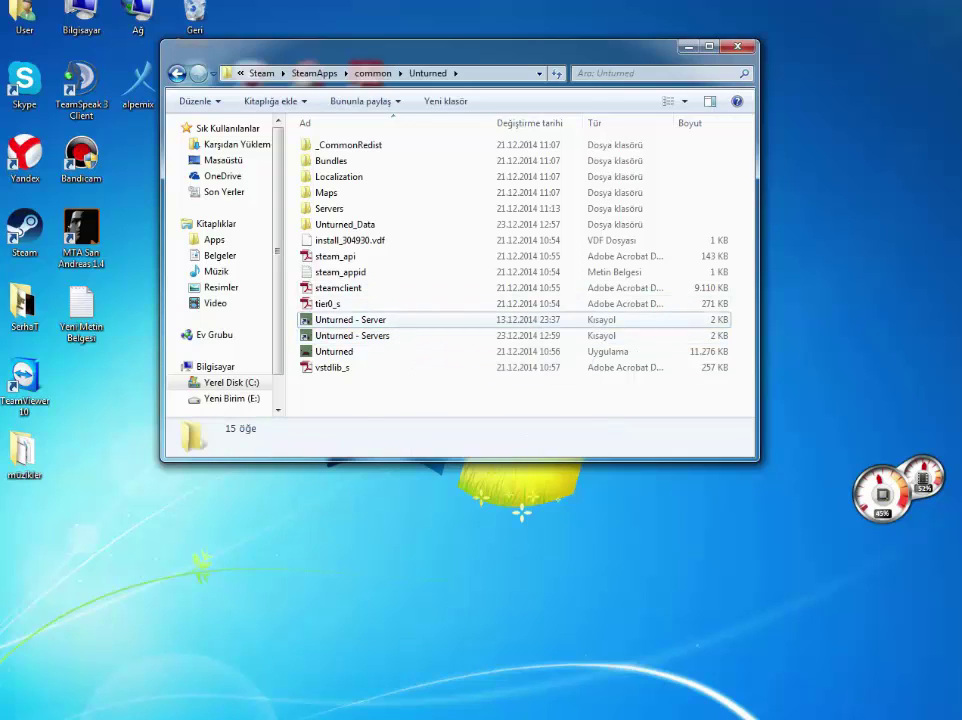
{"action": "left_click", "coordinate": [352, 320]}
{"action": "key", "text": "Down"}
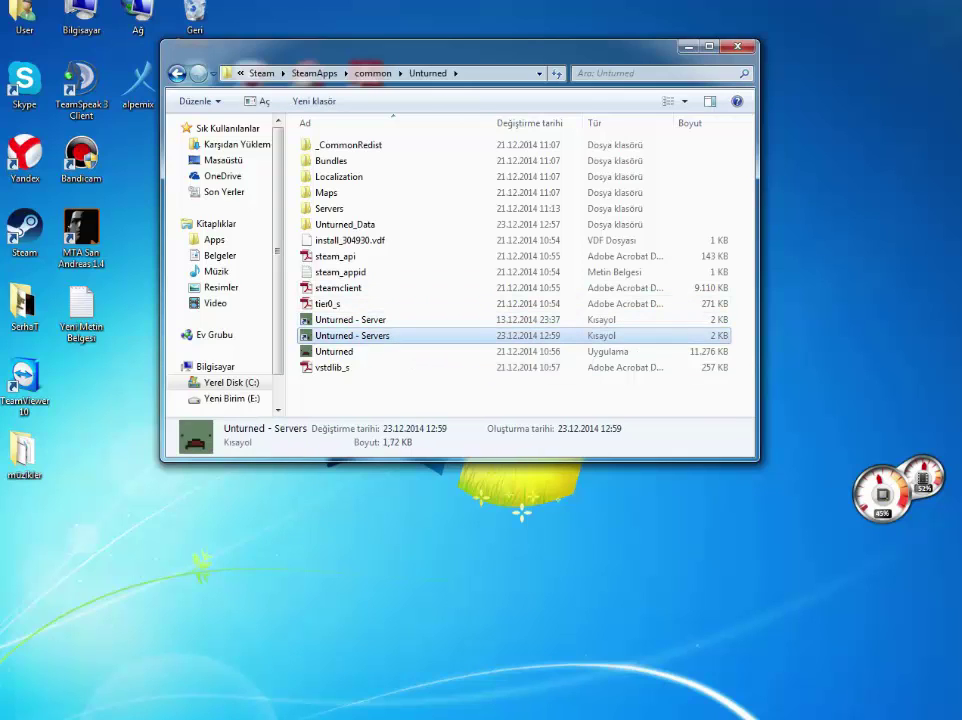
{"action": "right_click", "coordinate": [408, 335]}
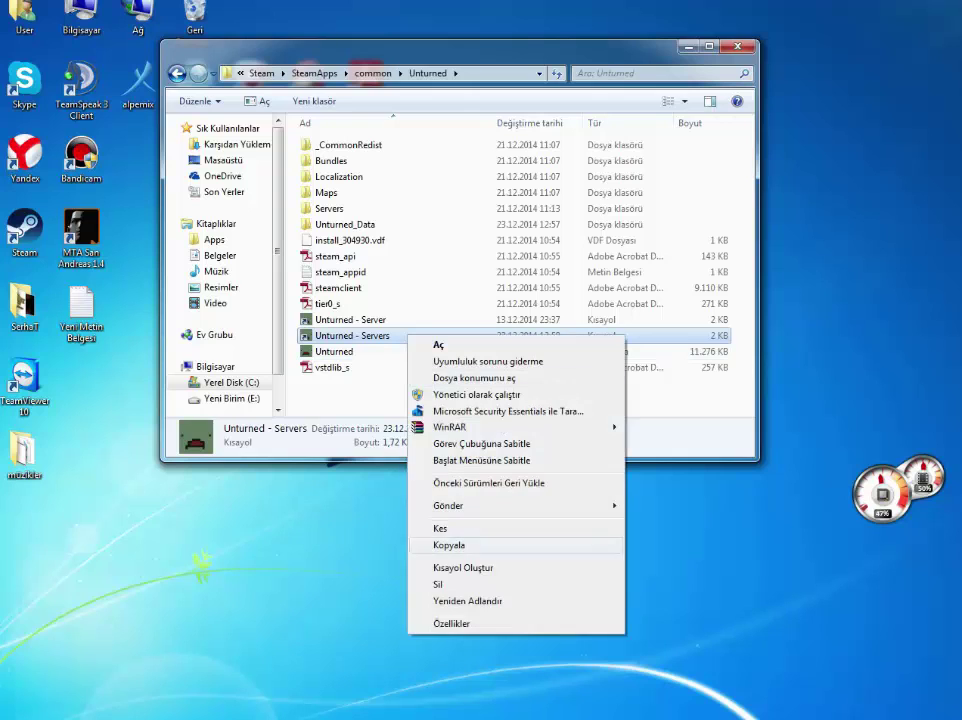
{"action": "left_click", "coordinate": [450, 623]}
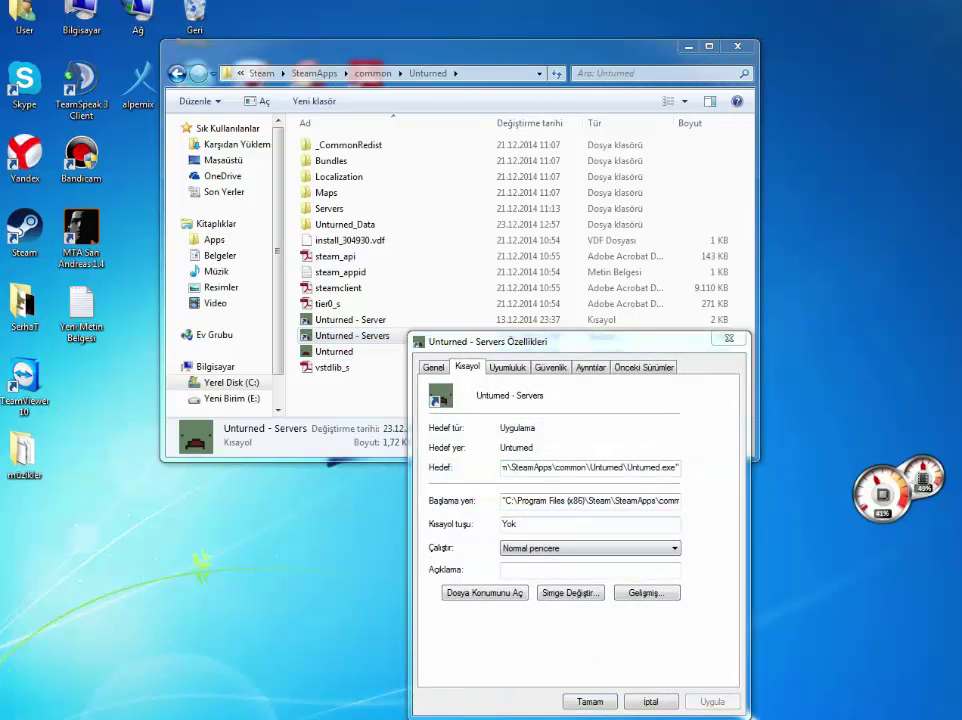
Add a space at the end of the shortcut's target path, after Unturned.exe"
{"action": "left_click_drag", "start_coordinate": [679, 468], "coordinate": [500, 468]}
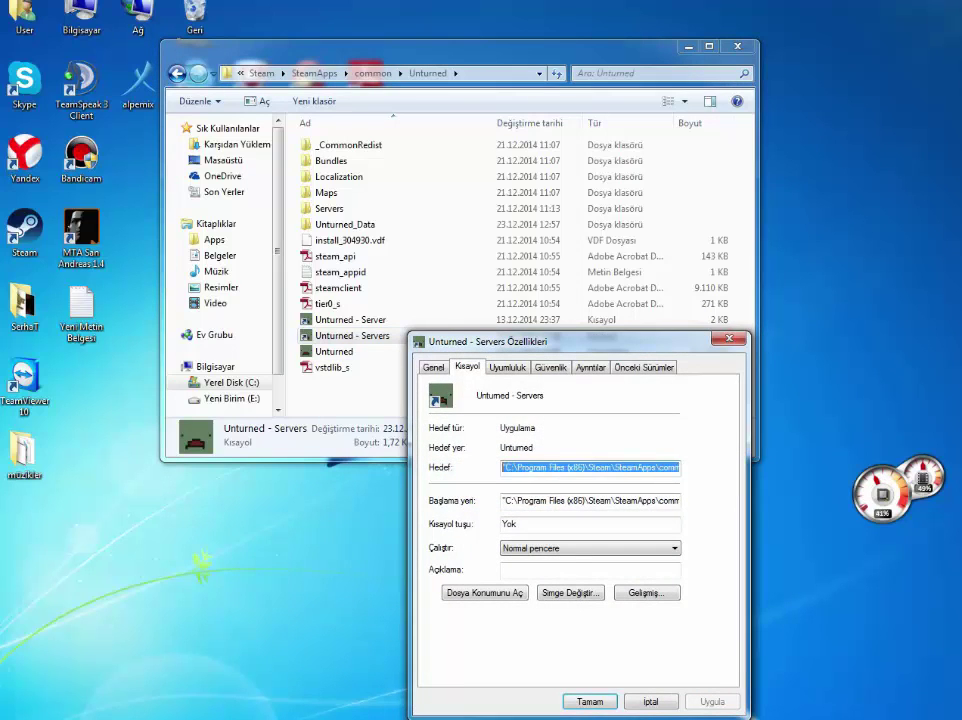
{"action": "left_click", "coordinate": [502, 468]}
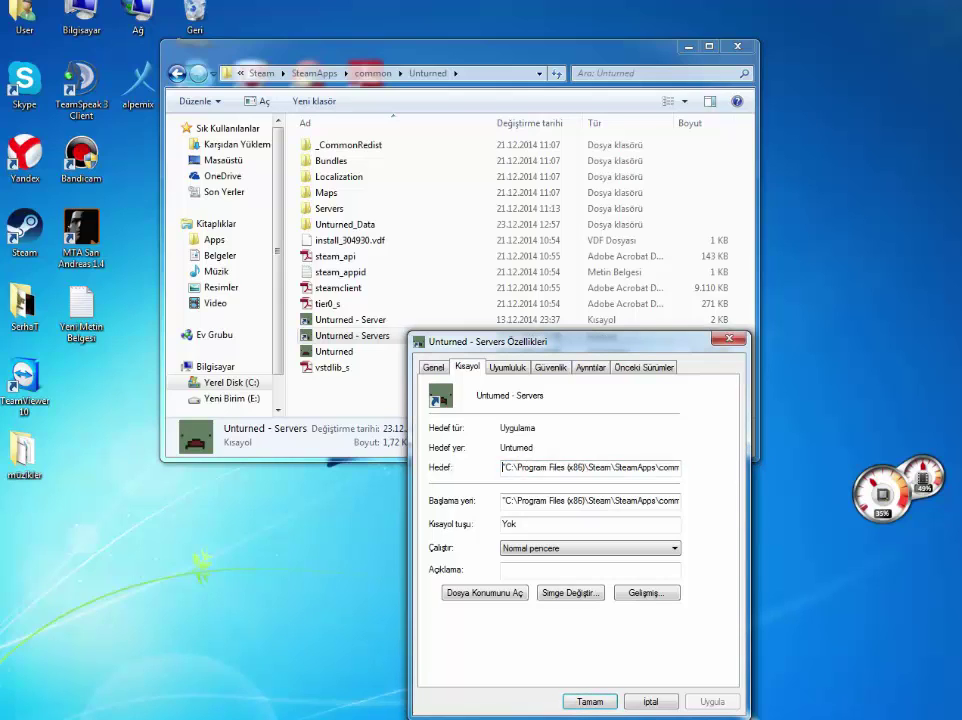
{"action": "left_click", "coordinate": [512, 468]}
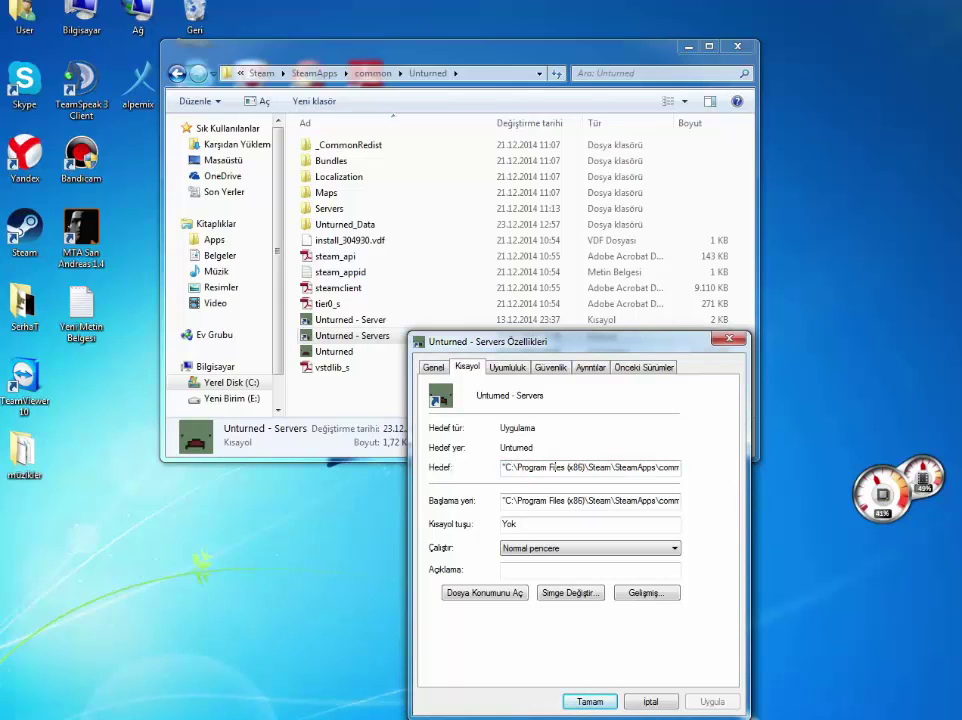
{"action": "key", "text": "Right"}
{"action": "key", "text": "Right"}
{"action": "key", "text": "Right"}
{"action": "key", "text": "Right"}
{"action": "key", "text": "Right"}
{"action": "key", "text": "Right"}
{"action": "key", "text": "Right"}
{"action": "key", "text": "Right"}
{"action": "key", "text": "Right"}
{"action": "key", "text": "Right"}
{"action": "key", "text": "Right"}
{"action": "key", "text": "Right"}
{"action": "key", "text": "Right"}
{"action": "key", "text": "Right"}
{"action": "key", "text": "Right"}
{"action": "key", "text": "Right"}
{"action": "key", "text": "Right"}
{"action": "key", "text": "Right"}
{"action": "key", "text": "Right"}
{"action": "key", "text": "Right"}
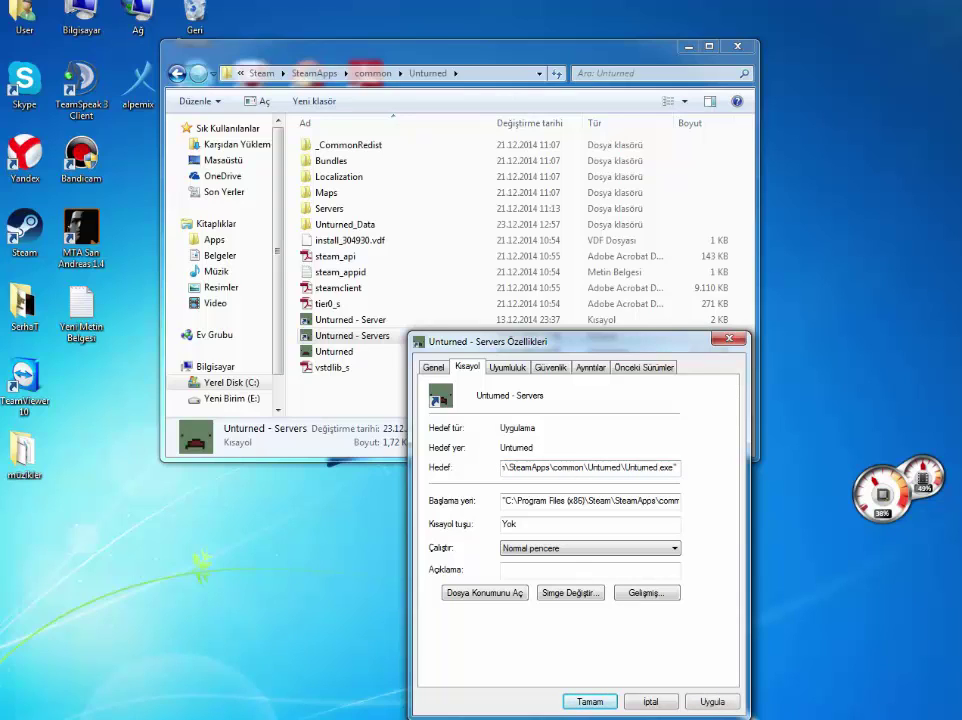
Copy the parameters -nographics -batchmode +secureserver/serverisim from the Notepad notes and append them to the shortcut's target path
{"action": "key", "text": "alt+Tab"}
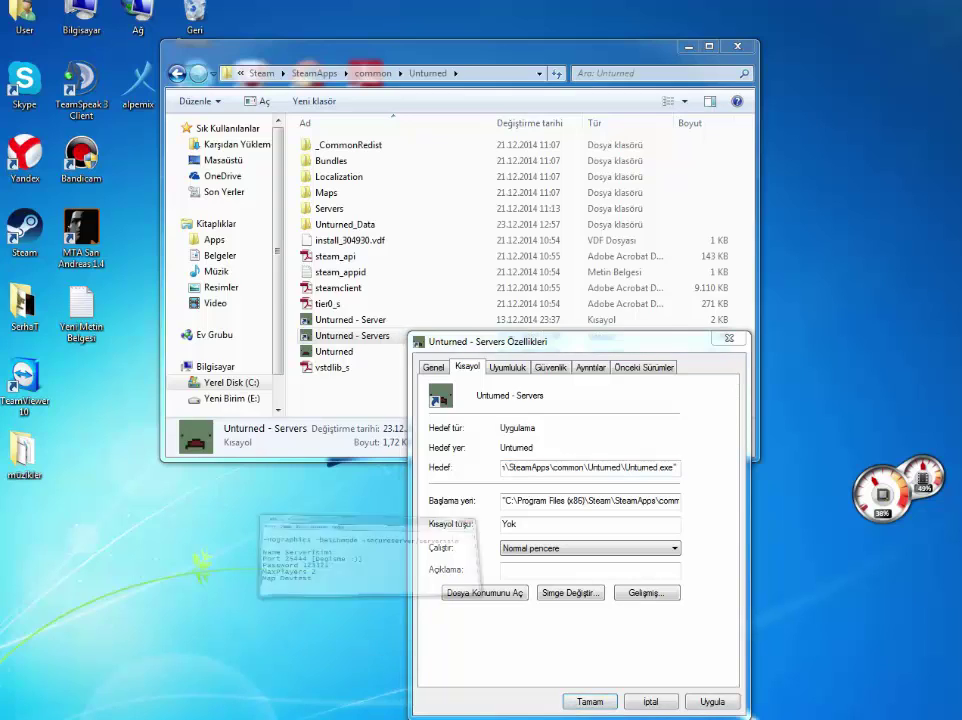
{"action": "left_click_drag", "start_coordinate": [151, 269], "coordinate": [614, 269]}
{"action": "key", "text": "ctrl+c"}
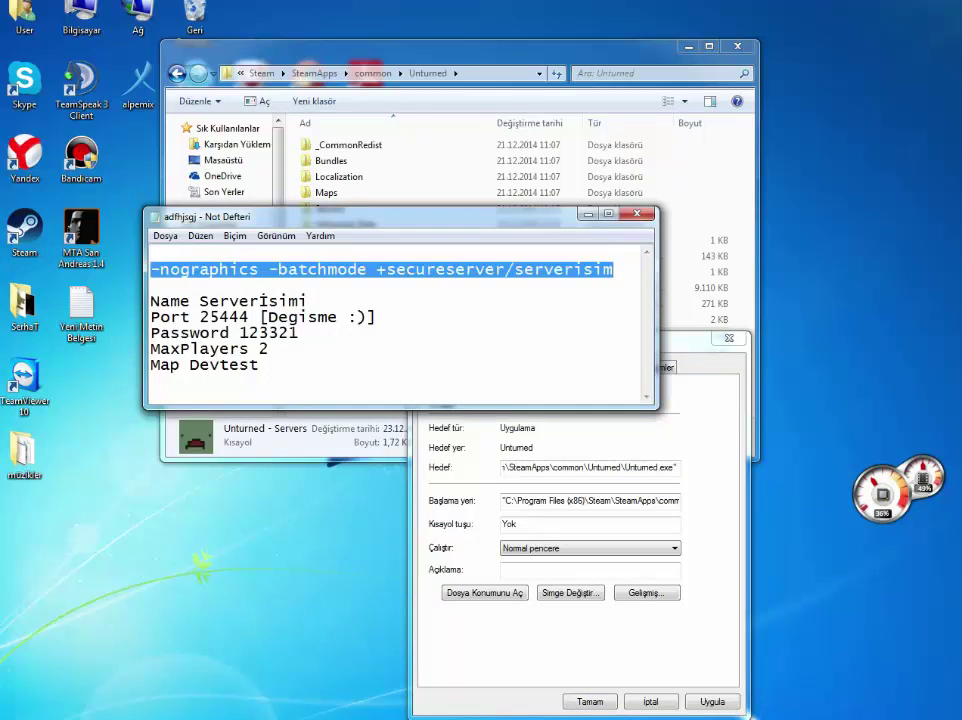
{"action": "key", "text": "alt+Tab"}
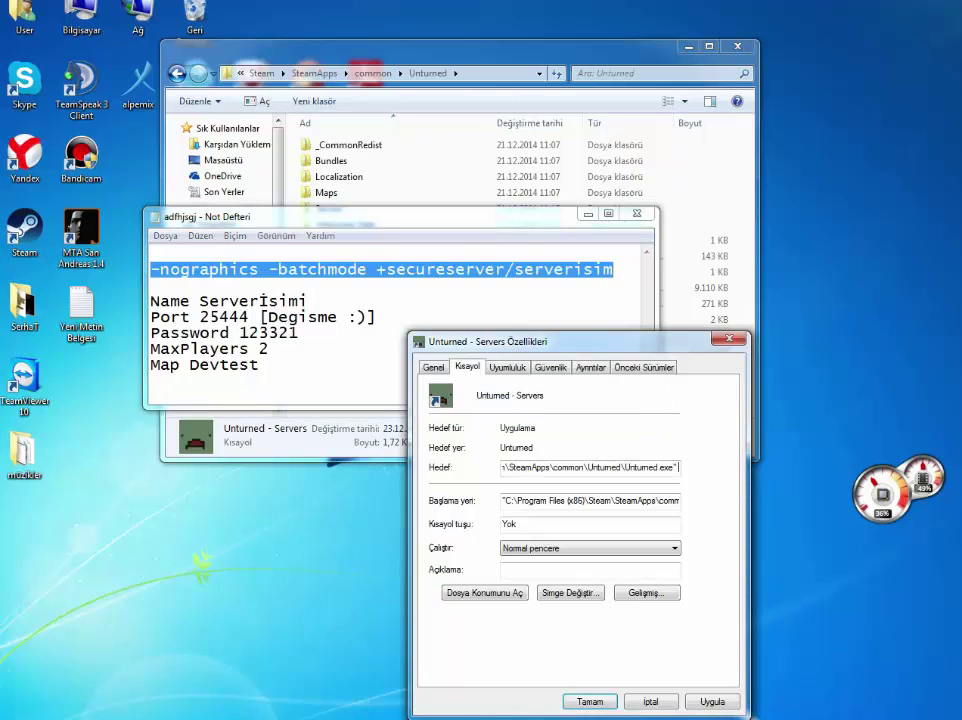
{"action": "key", "text": "ctrl+v"}
Replace serverisim after +secureserver/ in the shortcut's target with the chosen server name
{"action": "key", "text": "Left"}
{"action": "key", "text": "Left"}
{"action": "key", "text": "Left"}
{"action": "key", "text": "Left"}
{"action": "key", "text": "Left"}
{"action": "key", "text": "Left"}
{"action": "key", "text": "Left"}
{"action": "key", "text": "Left"}
{"action": "key", "text": "Left"}
{"action": "key", "text": "Left"}
{"action": "key", "text": "Left"}
{"action": "key", "text": "Left"}
{"action": "key", "text": "Left"}
{"action": "key", "text": "Left"}
{"action": "key", "text": "Left"}
{"action": "key", "text": "Left"}
{"action": "key", "text": "Left"}
{"action": "key", "text": "Left"}
{"action": "key", "text": "Left"}
{"action": "key", "text": "Left"}
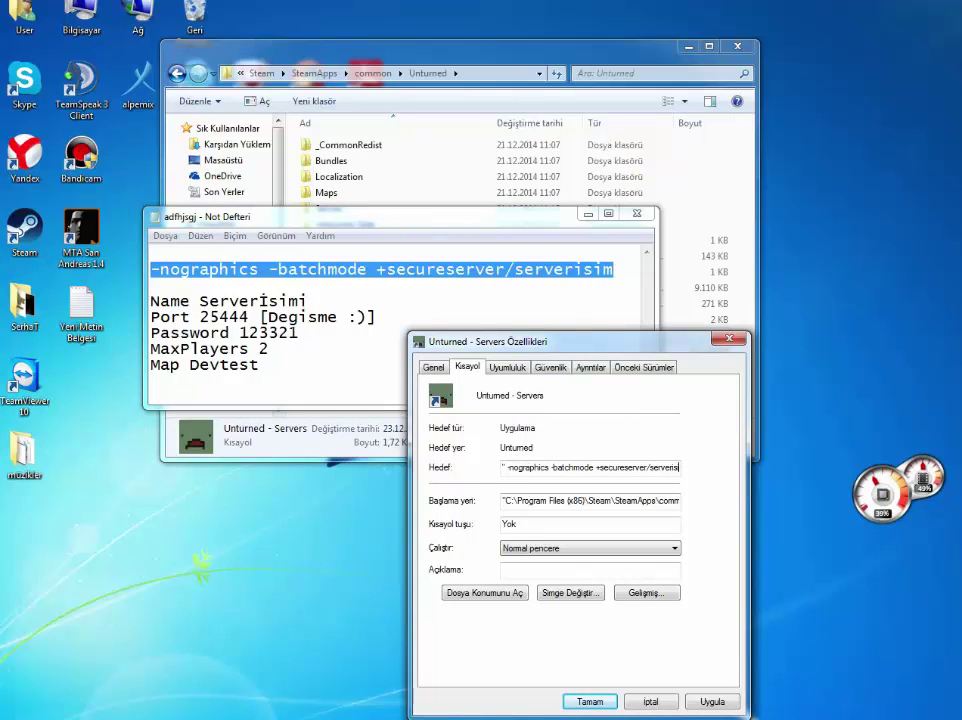
{"action": "key", "text": "Left"}
{"action": "key", "text": "Left"}
{"action": "key", "text": "Left"}
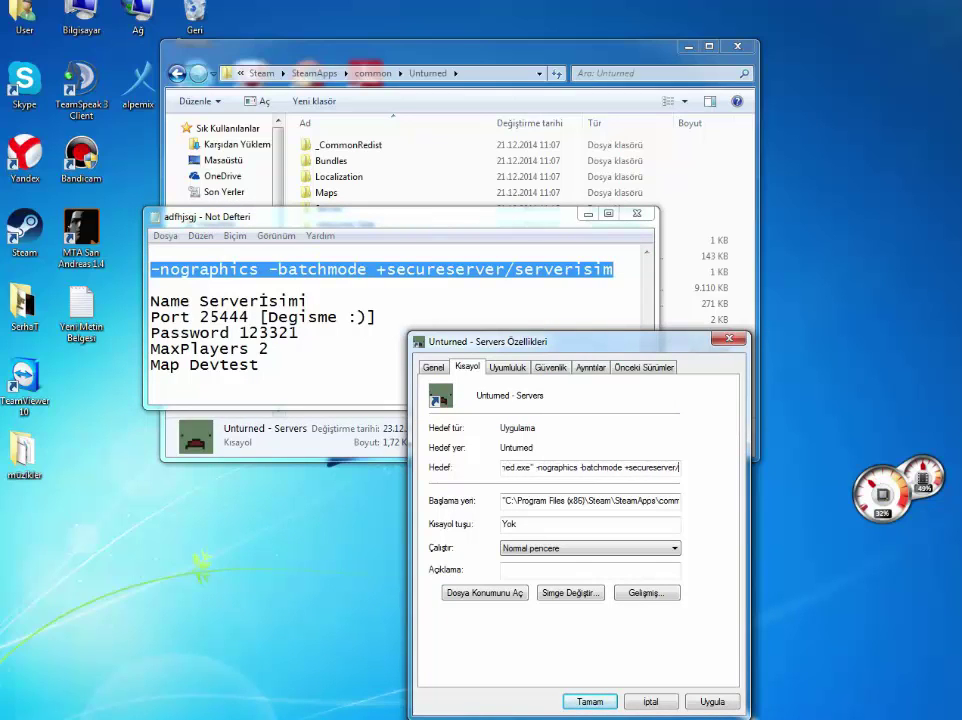
{"action": "type", "text": "Serha"}
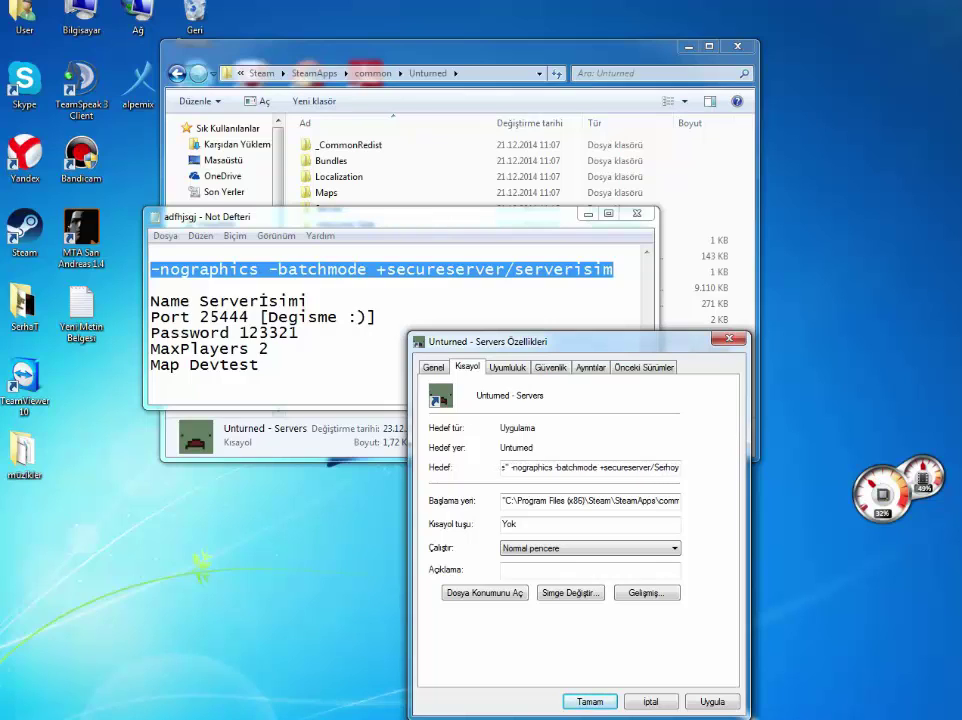
{"action": "type", "text": "t"}
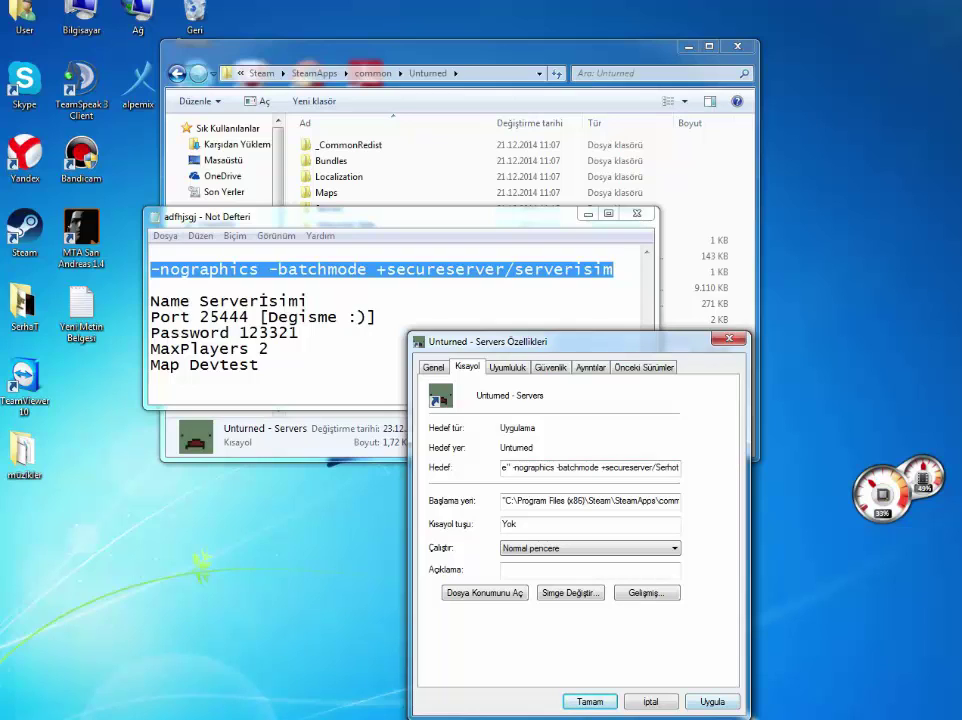
Apply the shortcut's property changes, close the properties, and minimize the Notepad notes
{"action": "left_click", "coordinate": [712, 702]}
{"action": "left_click", "coordinate": [590, 702]}
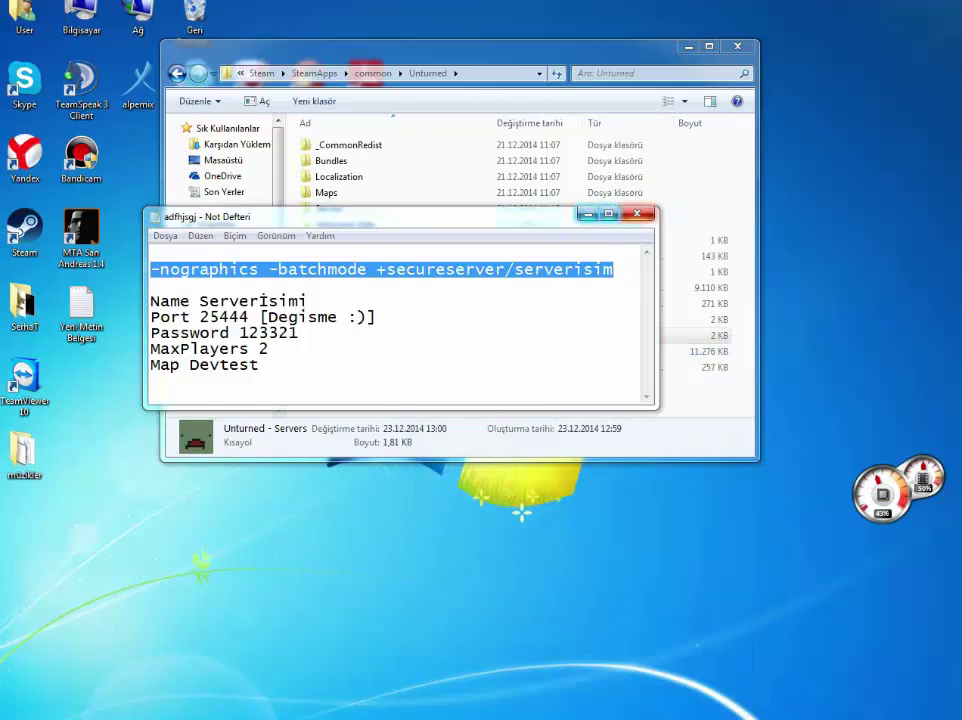
{"action": "left_click", "coordinate": [588, 214]}
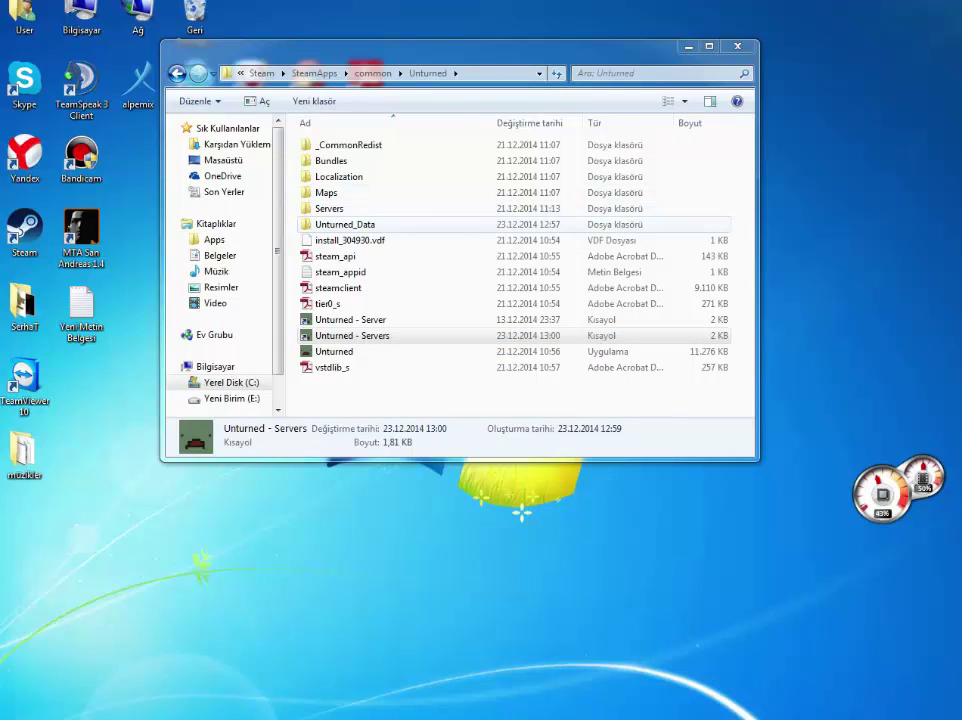
Launch the dedicated server from the Unturned - Servers shortcut and move its console window clear of the folder listing
{"action": "left_click", "coordinate": [352, 335]}
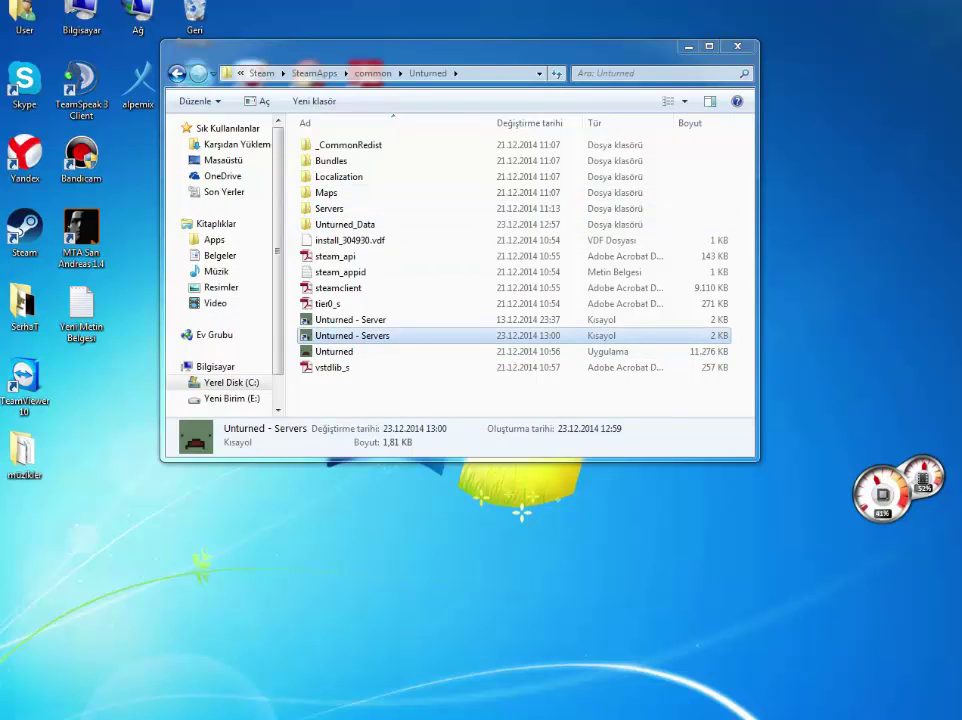
{"action": "key", "text": "Return"}
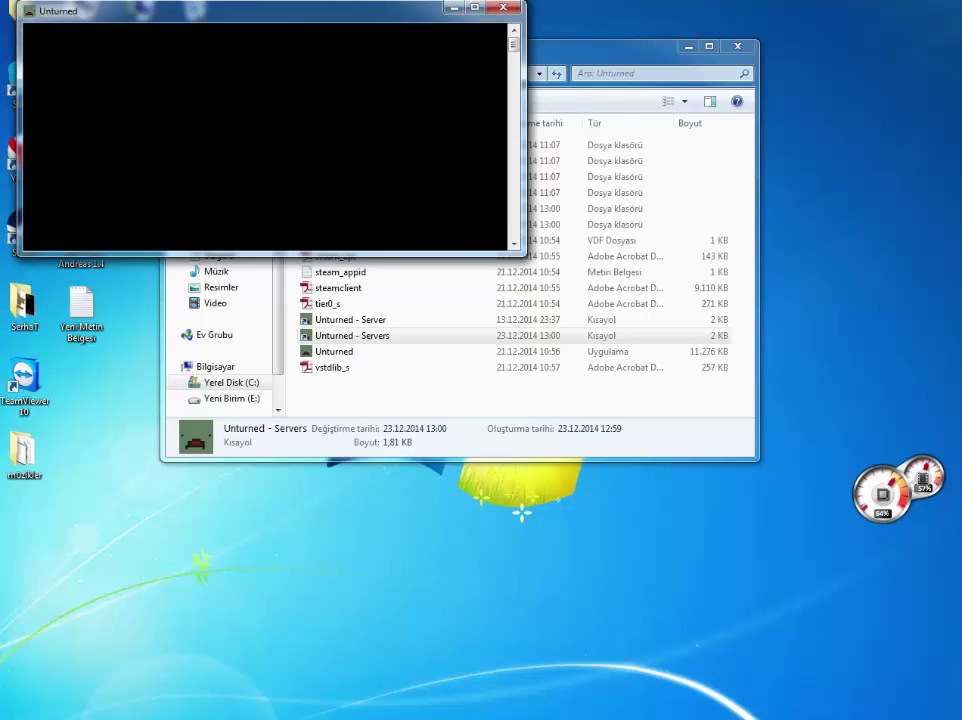
{"action": "left_click_drag", "start_coordinate": [270, 11], "coordinate": [400, 380]}
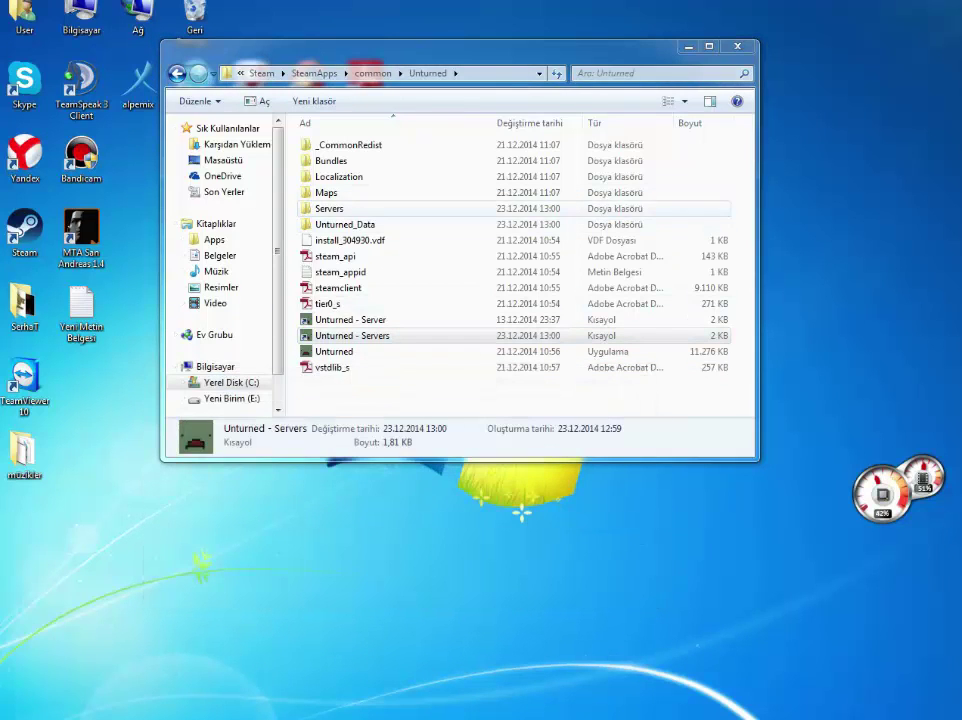
Open the new server's folder inside Servers, go into its Server subfolder, and select Commands.dat
{"action": "double_click", "coordinate": [330, 209]}
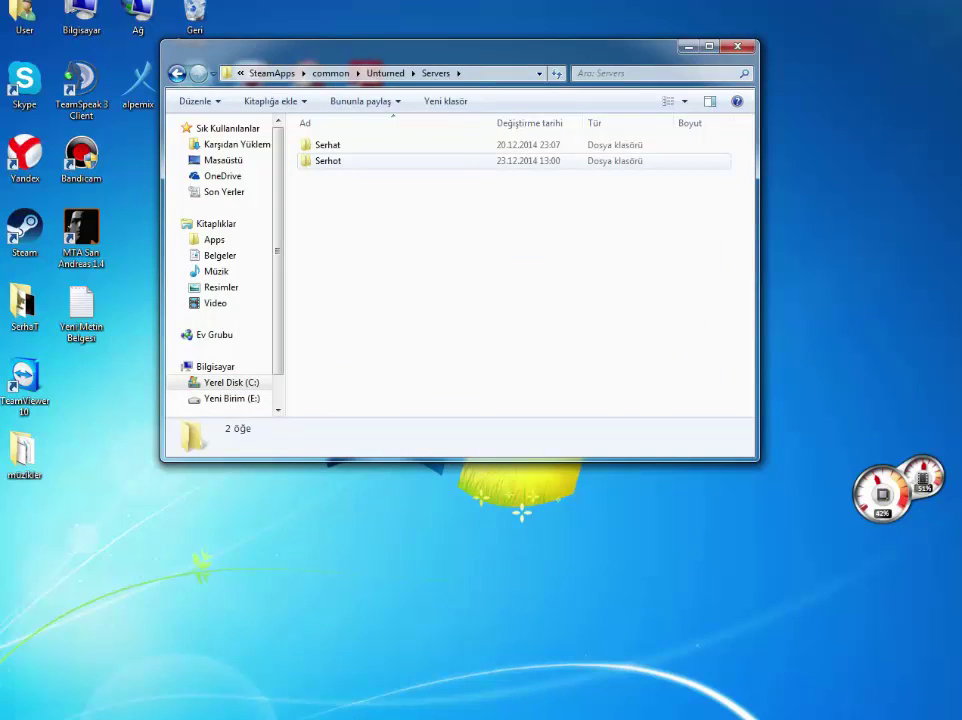
{"action": "key", "text": "Down"}
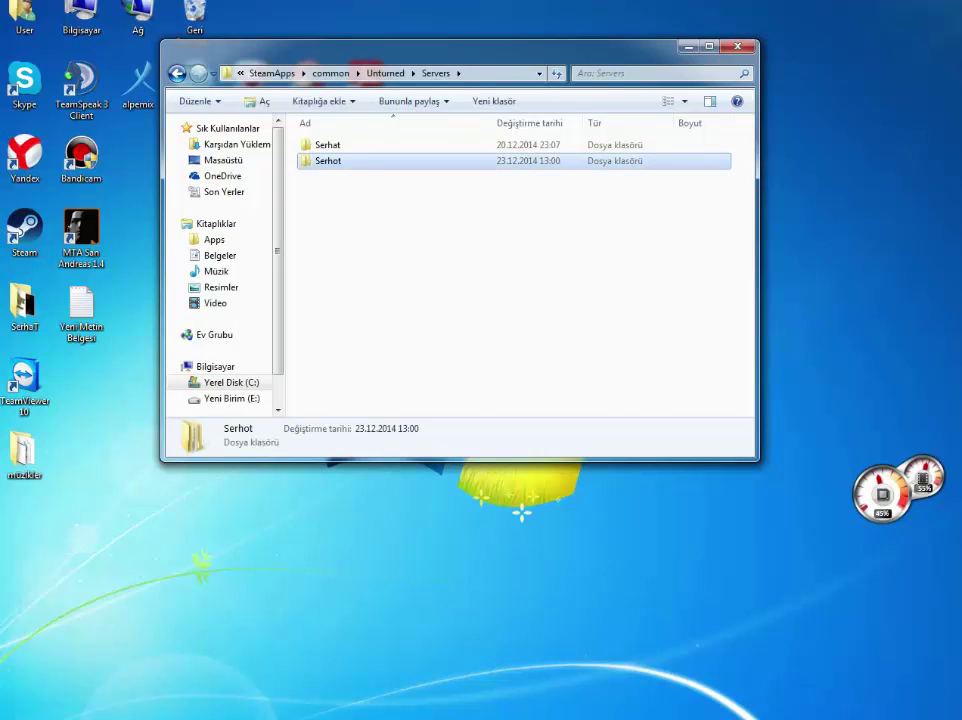
{"action": "key", "text": "Up"}
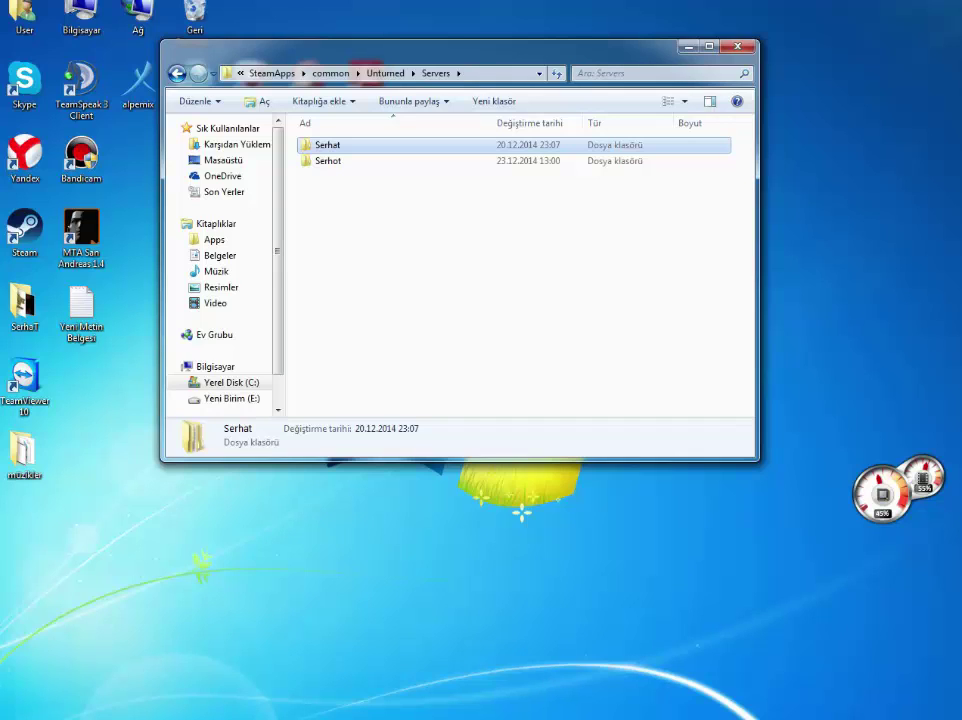
{"action": "key", "text": "Return"}
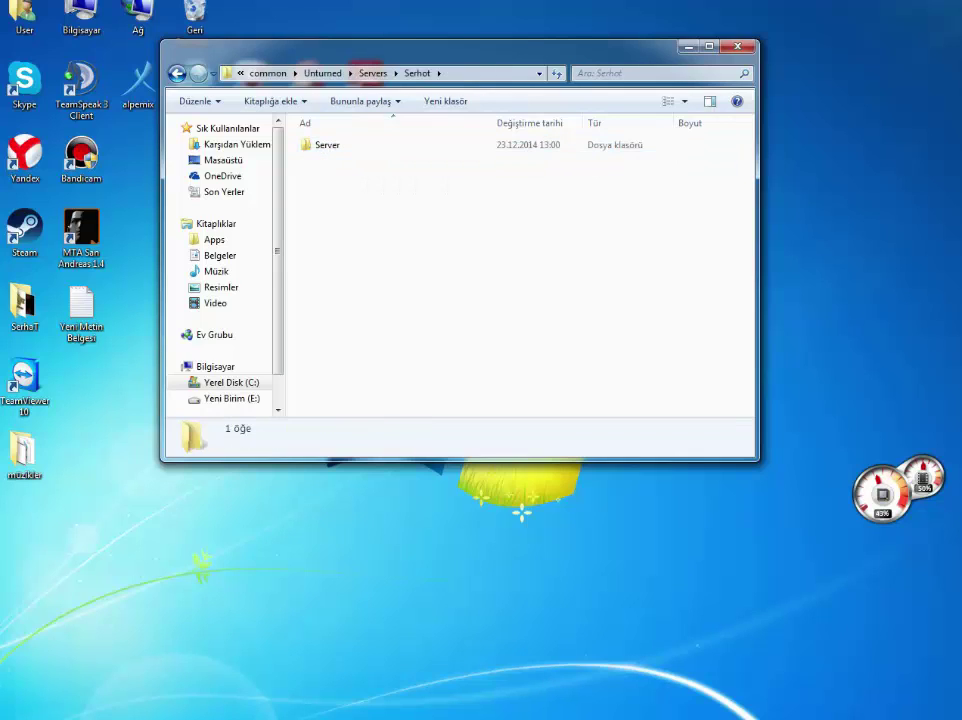
{"action": "key", "text": "Down"}
{"action": "key", "text": "Return"}
{"action": "left_click", "coordinate": [346, 145]}
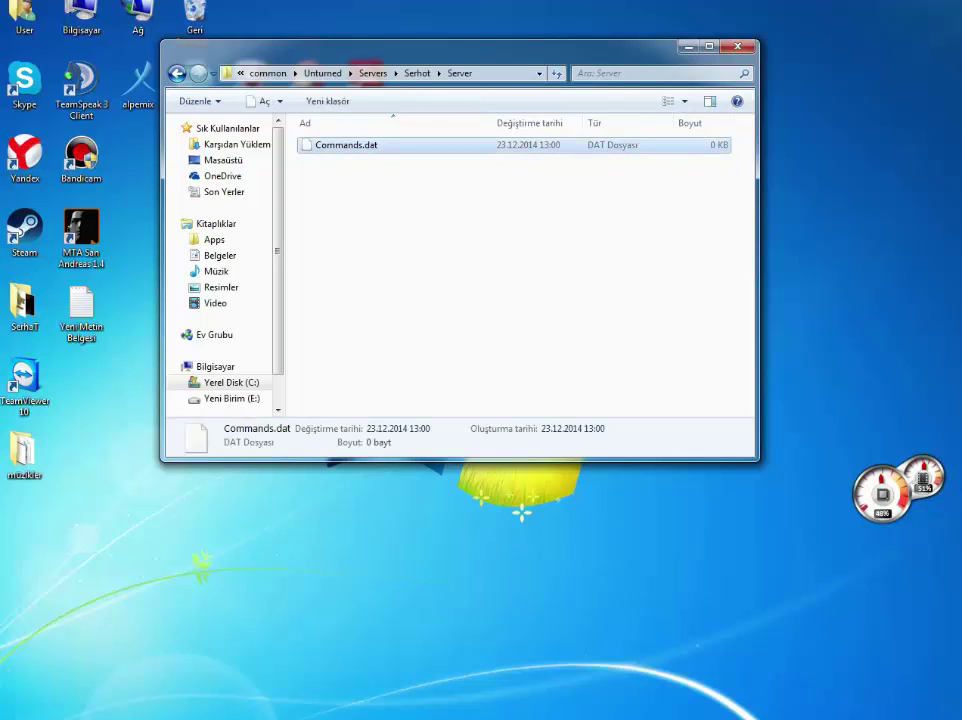
Create a new text document with the default name Yeni Metin Belgesi in the Server folder
{"action": "left_click", "coordinate": [354, 204]}
{"action": "right_click", "coordinate": [354, 204]}
{"action": "mouse_move", "coordinate": [390, 401]}
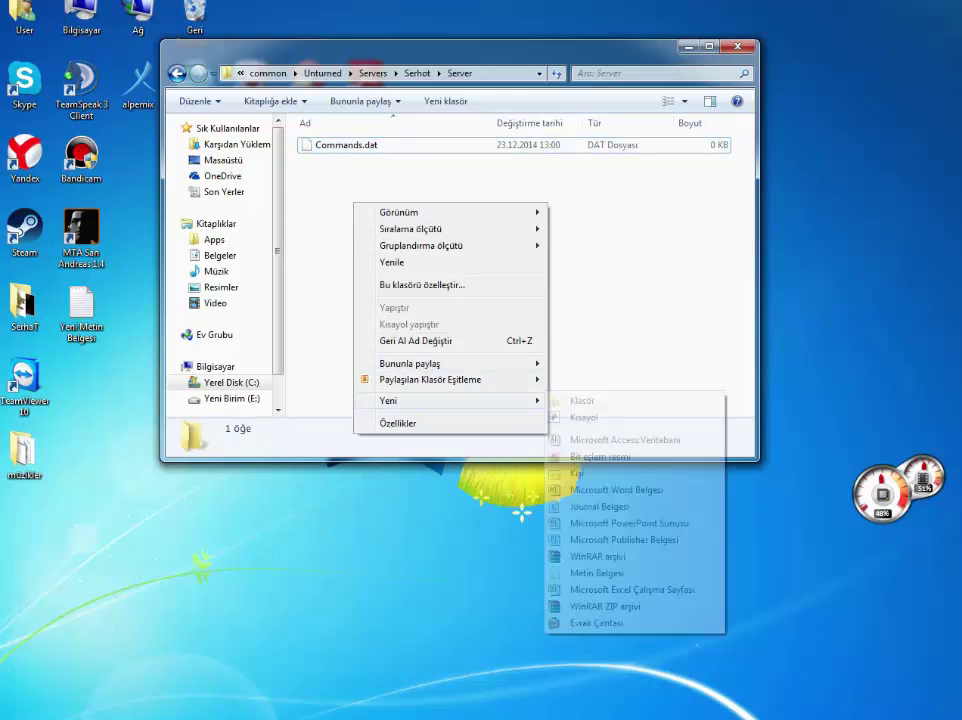
{"action": "left_click", "coordinate": [597, 573]}
{"action": "key", "text": "Return"}
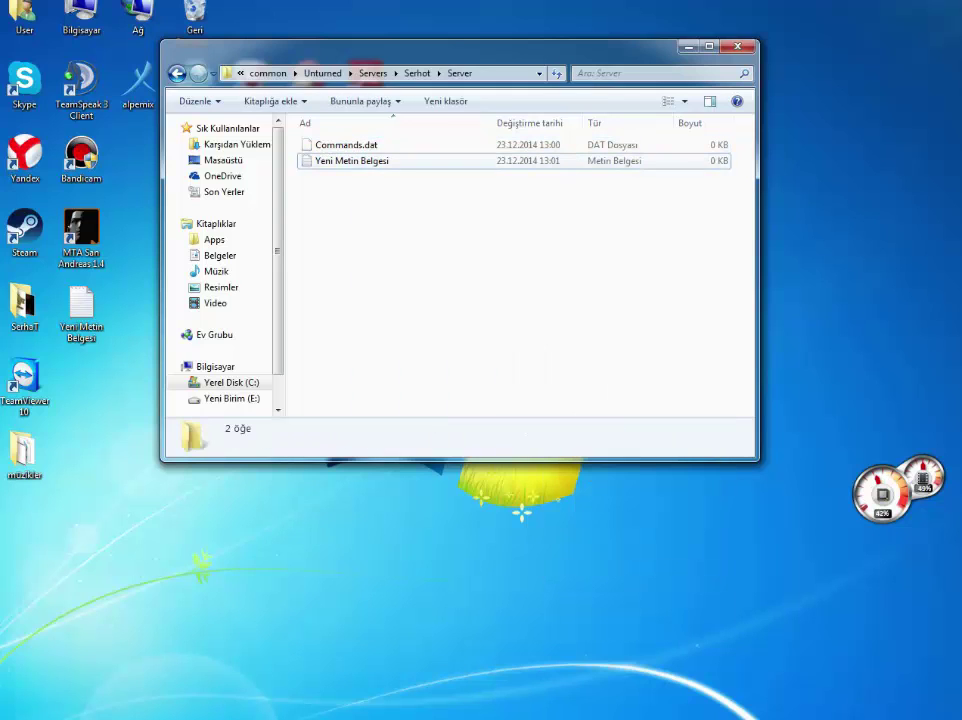
Open the new text document in Notepad and load Commands.dat into that Notepad window
{"action": "key", "text": "Return"}
{"action": "left_click_drag", "start_coordinate": [396, 147], "coordinate": [404, 290]}
{"action": "left_click", "coordinate": [805, 300]}
{"action": "left_click", "coordinate": [430, 187]}
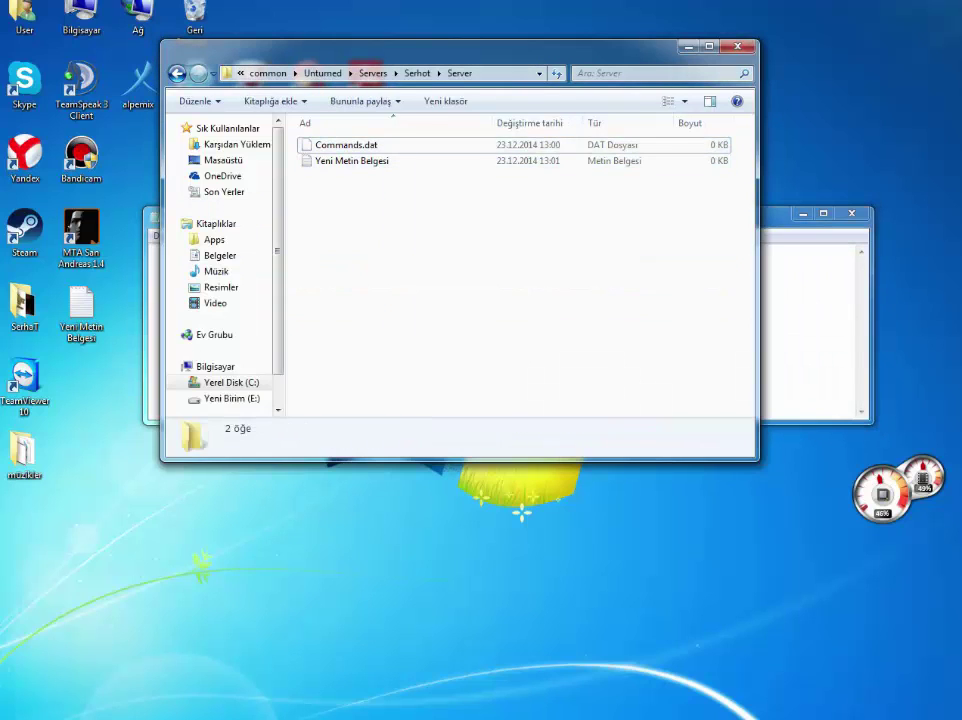
{"action": "left_click", "coordinate": [346, 145]}
{"action": "key", "text": "alt+Tab"}
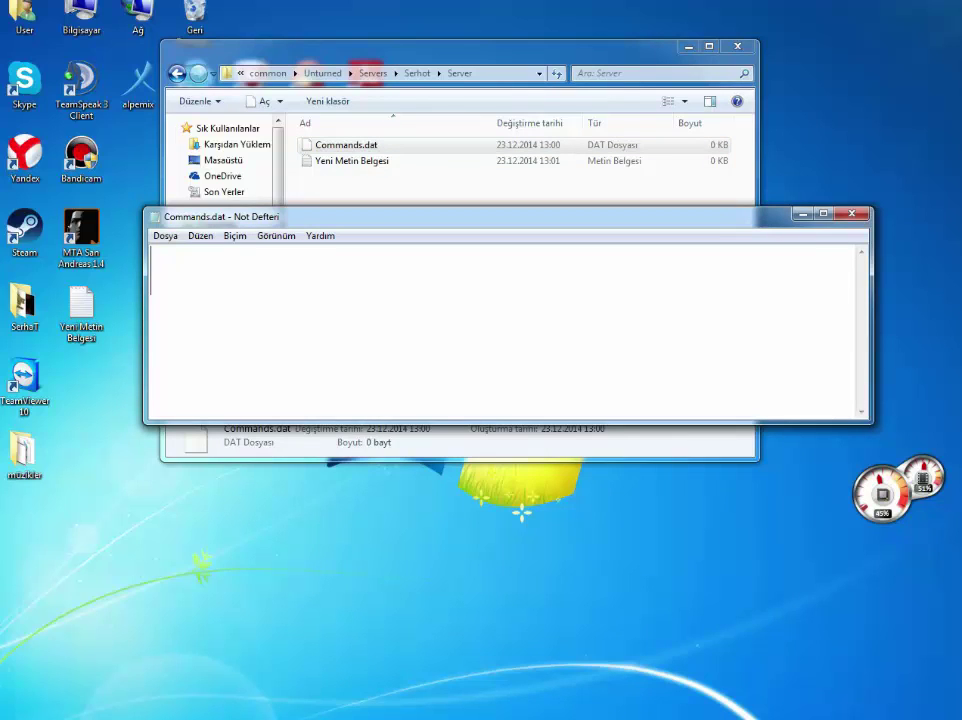
Set the Notepad font size for Commands.dat to 12
{"action": "left_click", "coordinate": [235, 236]}
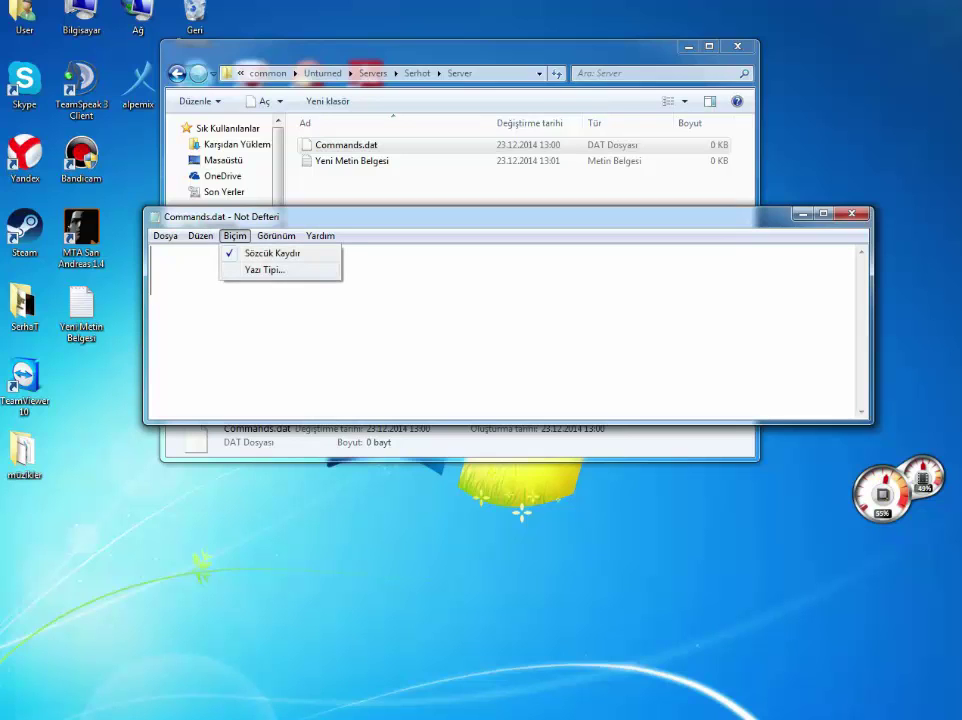
{"action": "key", "text": "y"}
{"action": "left_click_drag", "start_coordinate": [474, 438], "coordinate": [474, 414]}
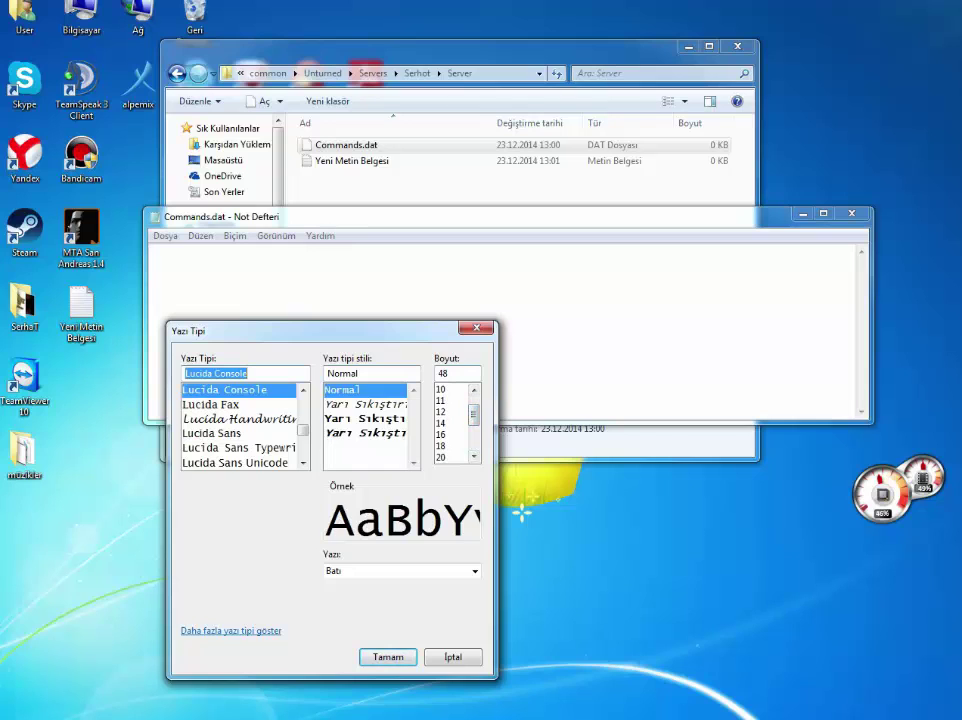
{"action": "left_click", "coordinate": [441, 412]}
{"action": "left_click", "coordinate": [388, 657]}
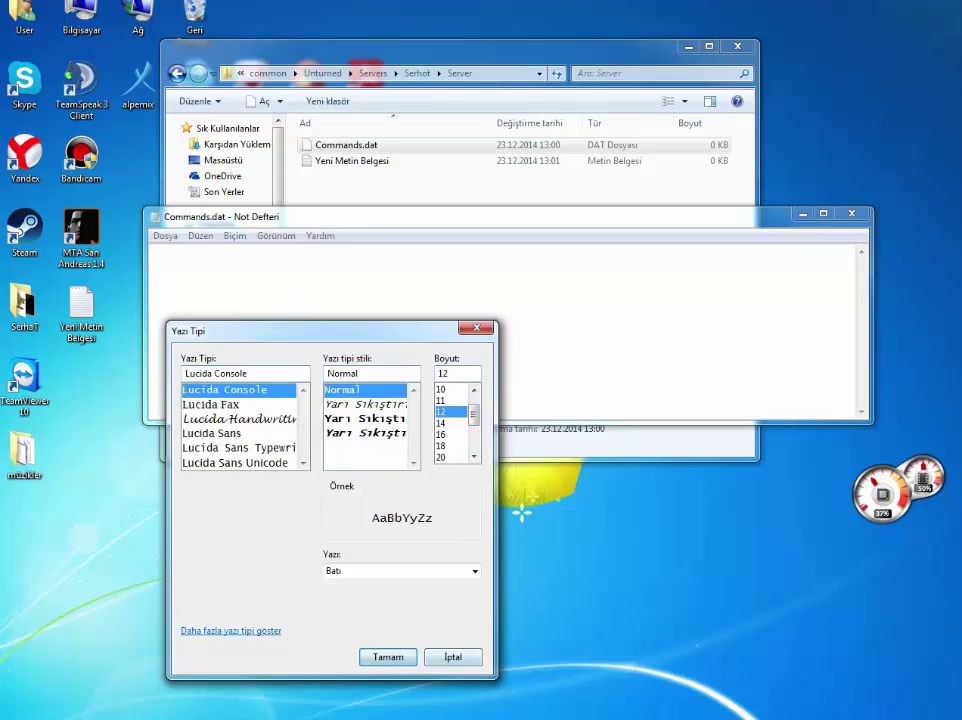
Copy the Name, Port, Password, MaxPlayers and Map lines from the adfhjsgj notes and paste them into Commands.dat
{"action": "left_click", "coordinate": [345, 719]}
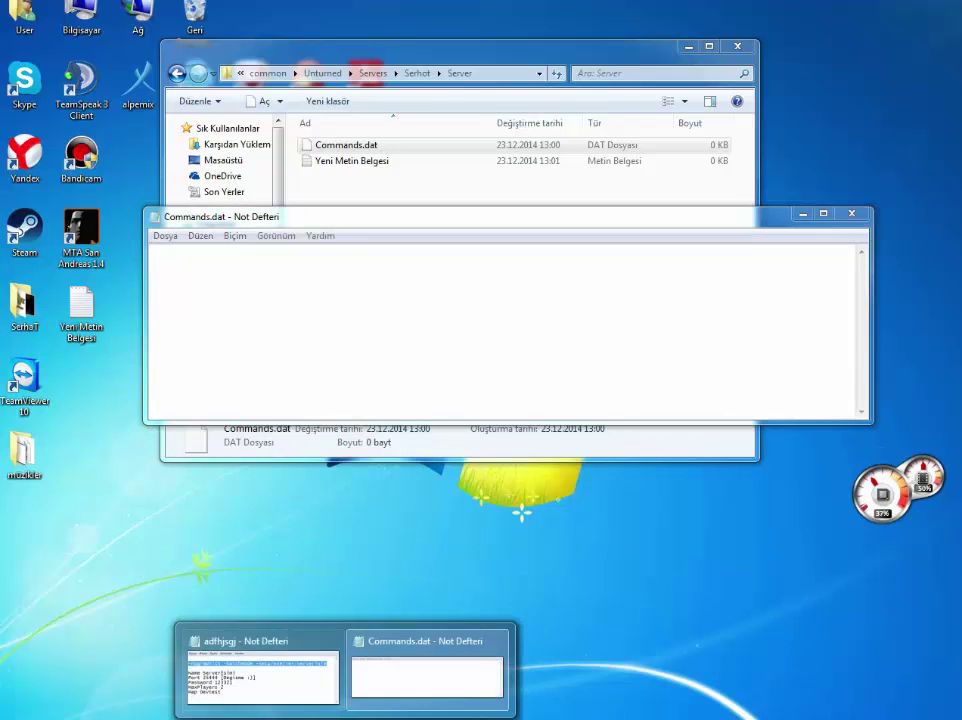
{"action": "key", "text": "Return"}
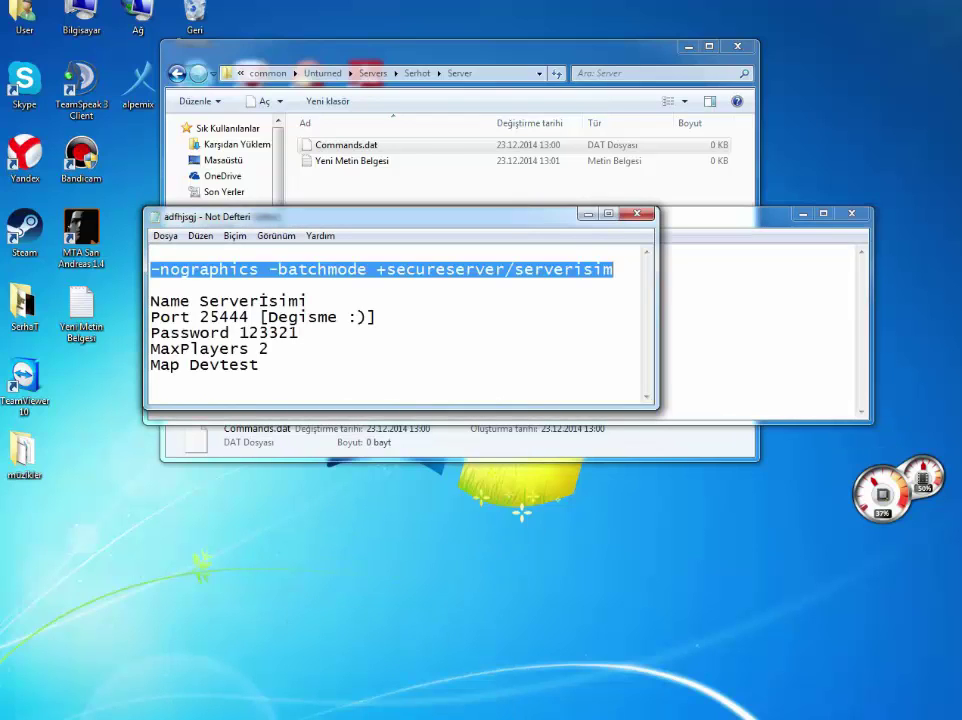
{"action": "left_click", "coordinate": [378, 317]}
{"action": "left_click_drag", "start_coordinate": [145, 317], "coordinate": [262, 365]}
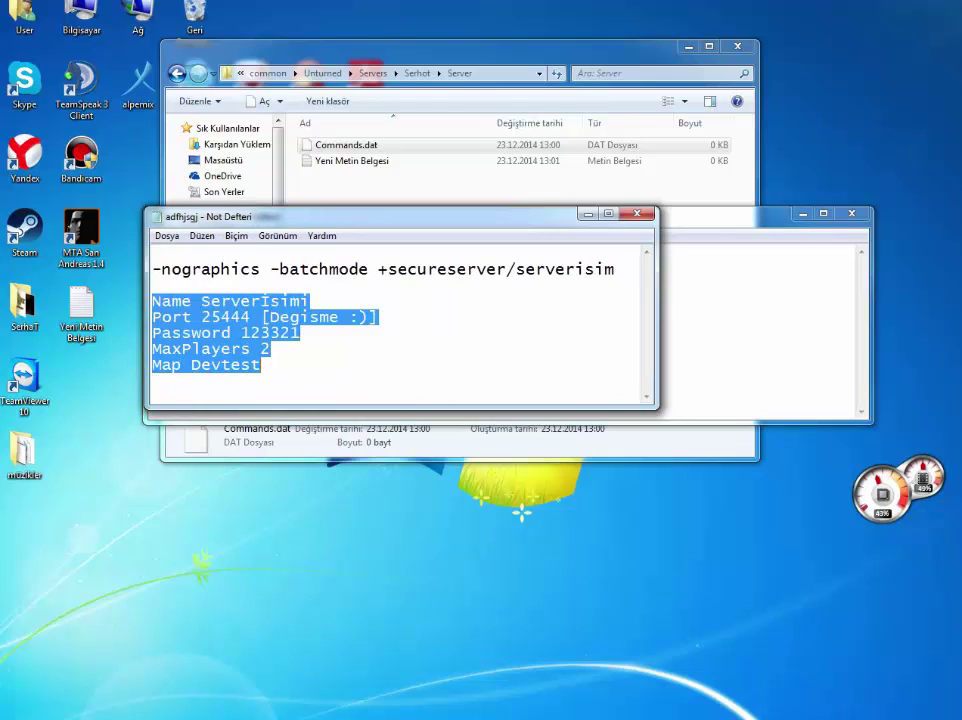
{"action": "key", "text": "ctrl+c"}
{"action": "key", "text": "alt+Tab"}
{"action": "key", "text": "ctrl+v"}
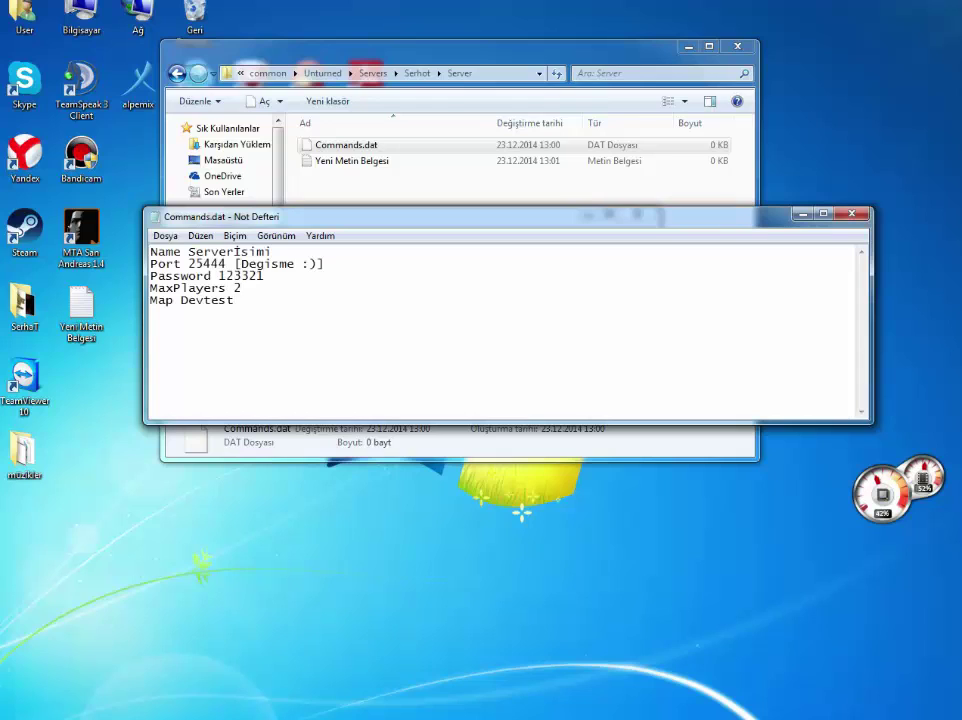
Delete the [Degisme :)] remark from the Port line and replace ServerİSimi on the Name line with the chosen server name
{"action": "left_click_drag", "start_coordinate": [325, 264], "coordinate": [234, 264]}
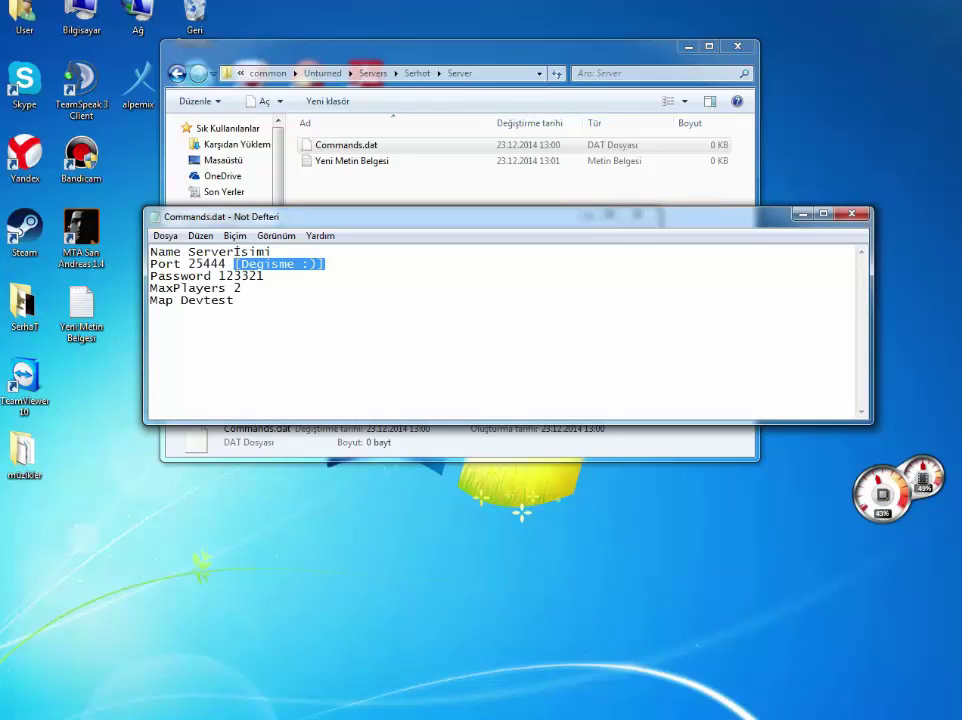
{"action": "key", "text": "BackSpace"}
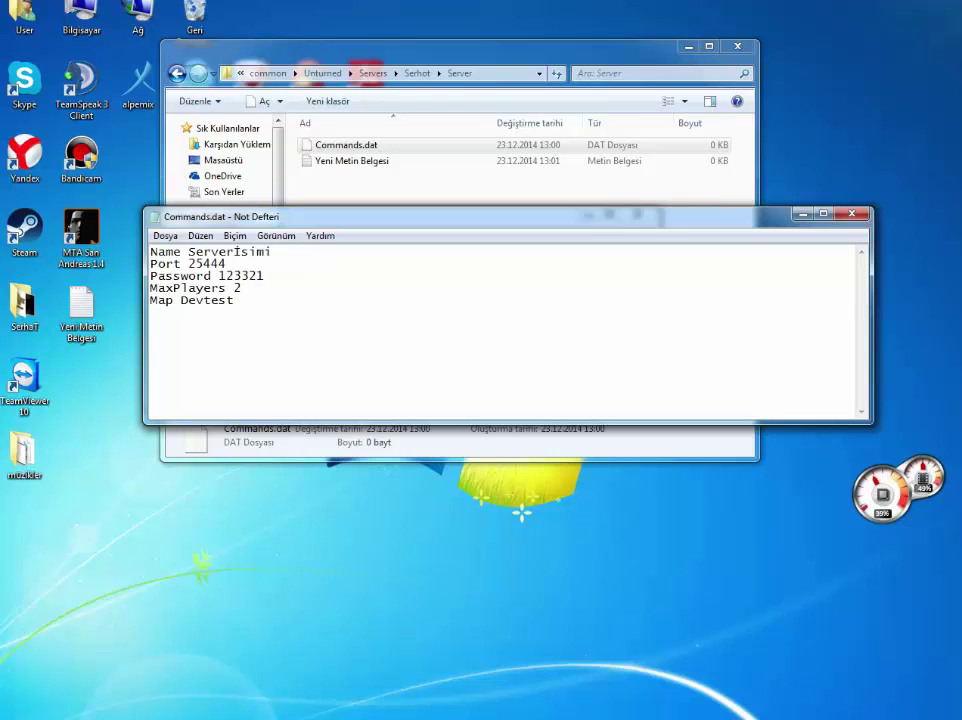
{"action": "left_click", "coordinate": [271, 252]}
{"action": "key", "text": "BackSpace"}
{"action": "key", "text": "BackSpace"}
{"action": "key", "text": "BackSpace"}
{"action": "key", "text": "BackSpace"}
{"action": "key", "text": "BackSpace"}
{"action": "key", "text": "BackSpace"}
{"action": "key", "text": "BackSpace"}
{"action": "key", "text": "BackSpace"}
{"action": "key", "text": "BackSpace"}
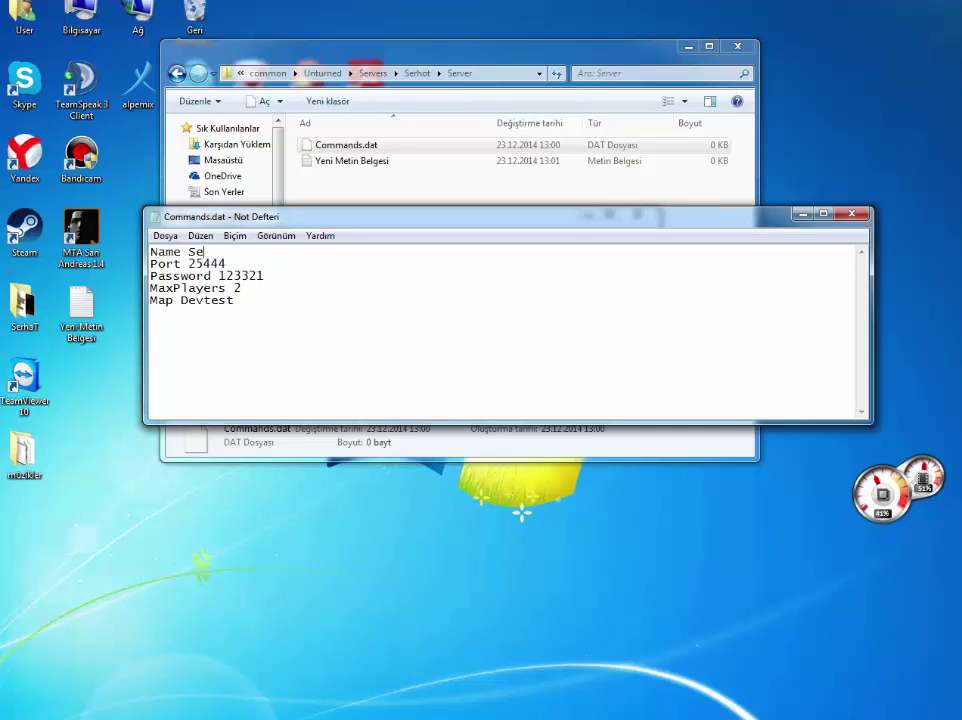
{"action": "type", "text": "rhooot"}
Save and close Commands.dat, leaving MaxPlayers 2 and Map Devtest, and close the notes and the empty text document
{"action": "key", "text": "ctrl+End"}
{"action": "key", "text": "ctrl+shift+Left"}
{"action": "left_click", "coordinate": [235, 300]}
{"action": "left_click", "coordinate": [242, 288]}
{"action": "mouse_move", "coordinate": [242, 288]}
{"action": "left_mouse_down"}
{"action": "mouse_move", "coordinate": [234, 288]}
{"action": "mouse_move", "coordinate": [265, 276]}
{"action": "mouse_move", "coordinate": [226, 276]}
{"action": "left_mouse_up"}
{"action": "left_click", "coordinate": [235, 300]}
{"action": "left_click", "coordinate": [235, 300]}
{"action": "key", "text": "alt+F4"}
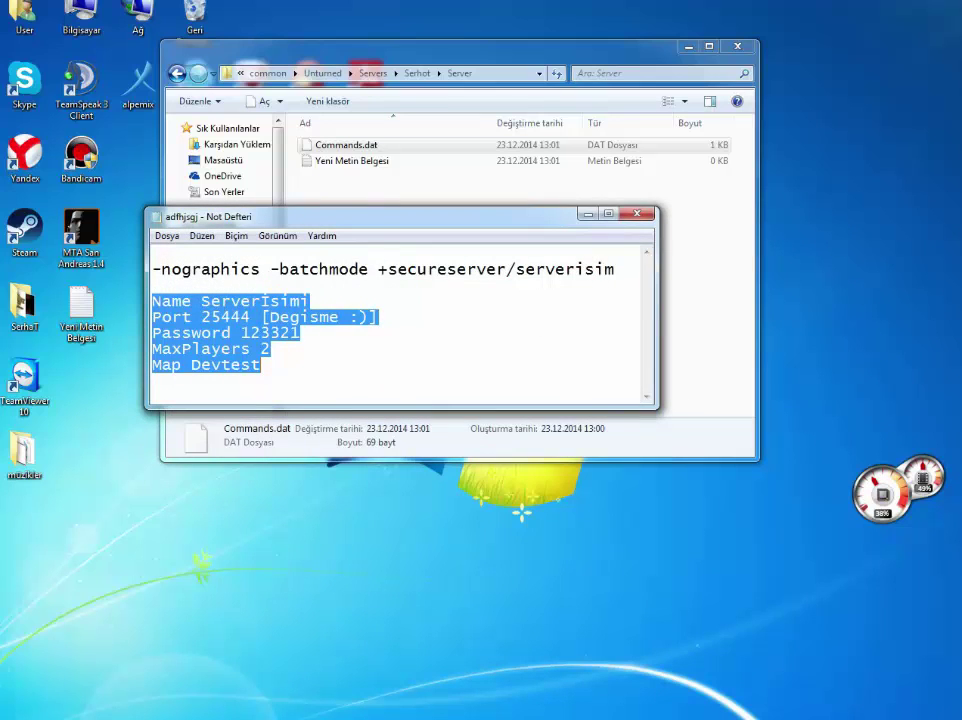
{"action": "key", "text": "ctrl+s"}
{"action": "key", "text": "alt+F4"}
{"action": "double_click", "coordinate": [352, 161]}
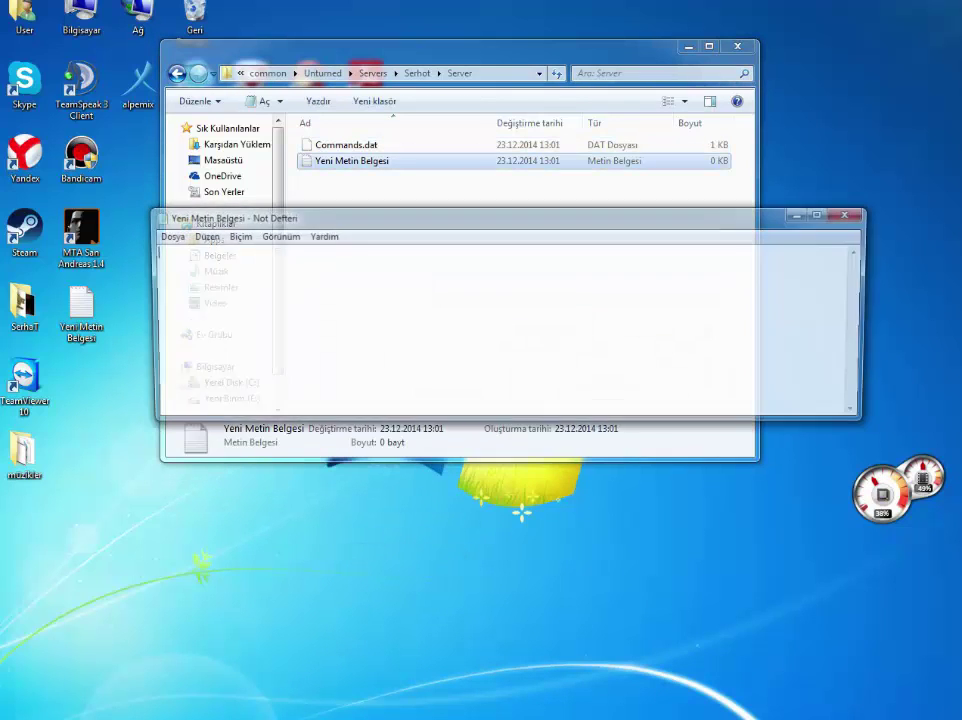
{"action": "key", "text": "alt+F4"}
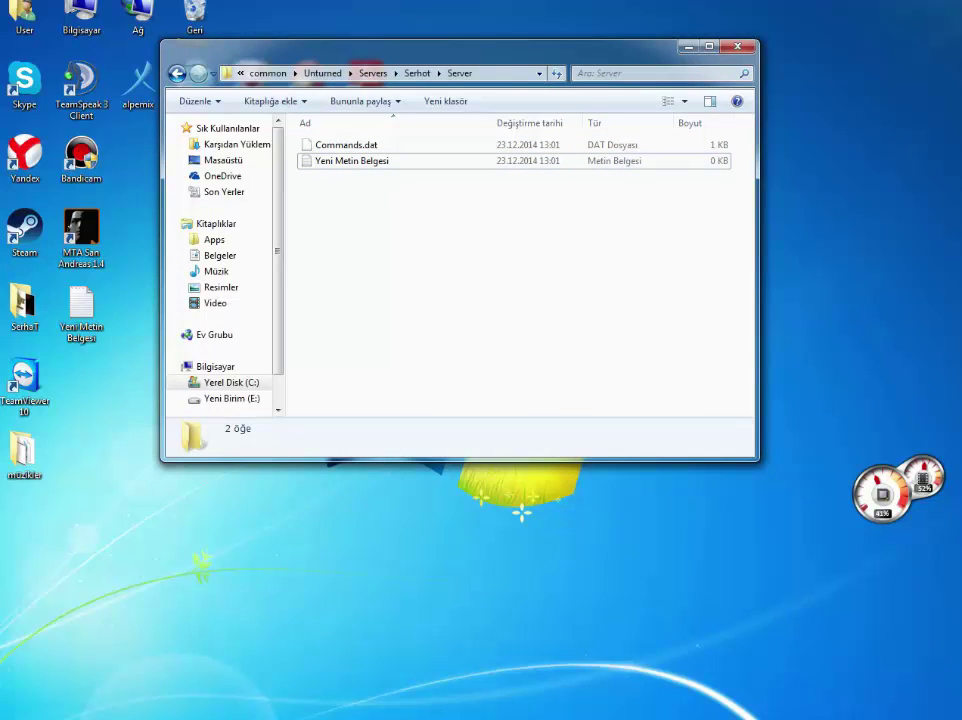
Return to the Unturned folder and launch the configured server from the Unturned - Servers shortcut
{"action": "left_click", "coordinate": [177, 74]}
{"action": "key", "text": "BackSpace"}
{"action": "key", "text": "BackSpace"}
{"action": "key", "text": "BackSpace"}
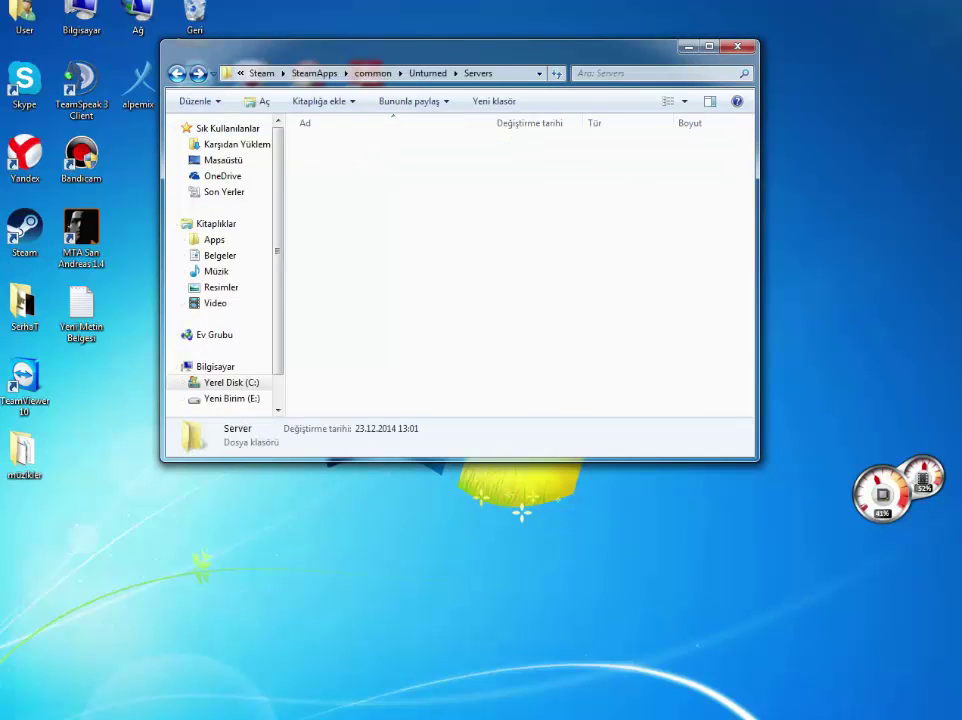
{"action": "key", "text": "Down"}
{"action": "key", "text": "Down"}
{"action": "key", "text": "Down"}
{"action": "key", "text": "Down"}
{"action": "key", "text": "Down"}
{"action": "key", "text": "Down"}
{"action": "key", "text": "Down"}
{"action": "key", "text": "Down"}
{"action": "key", "text": "Down"}
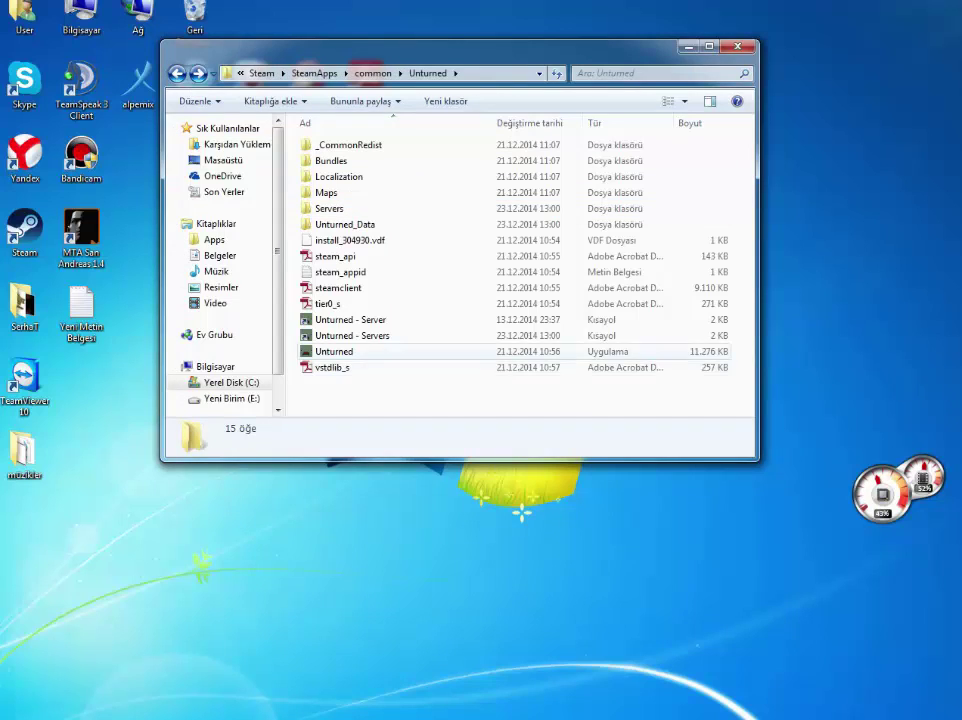
{"action": "key", "text": "Up"}
{"action": "key", "text": "Return"}
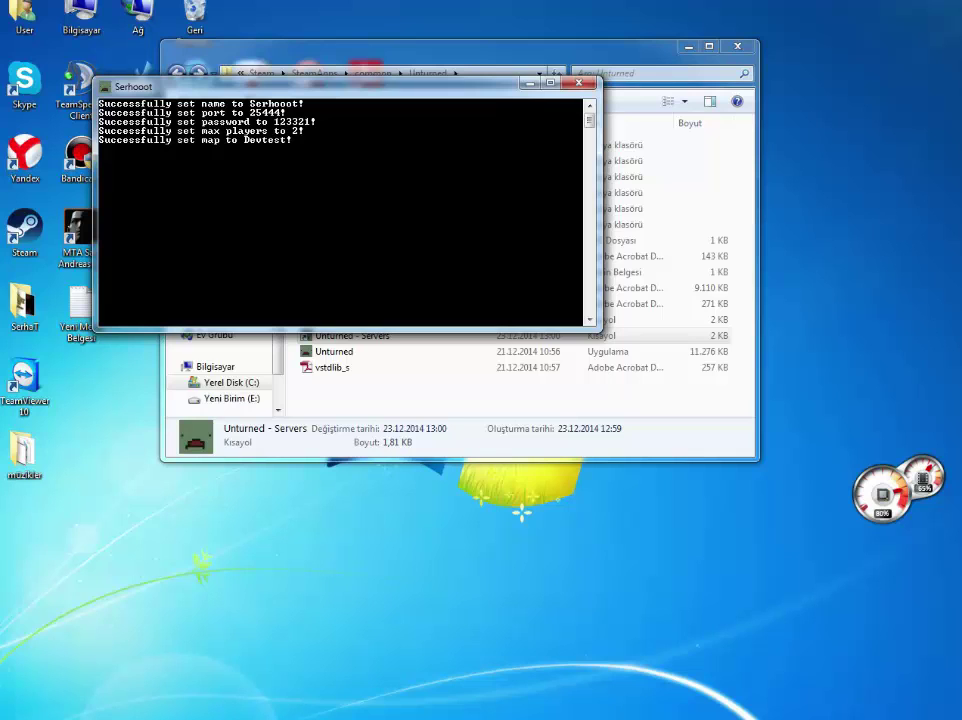
Open the Command Prompt, run ipconfig, and look up the computer's IPv4 addresses
{"action": "key", "text": "super"}
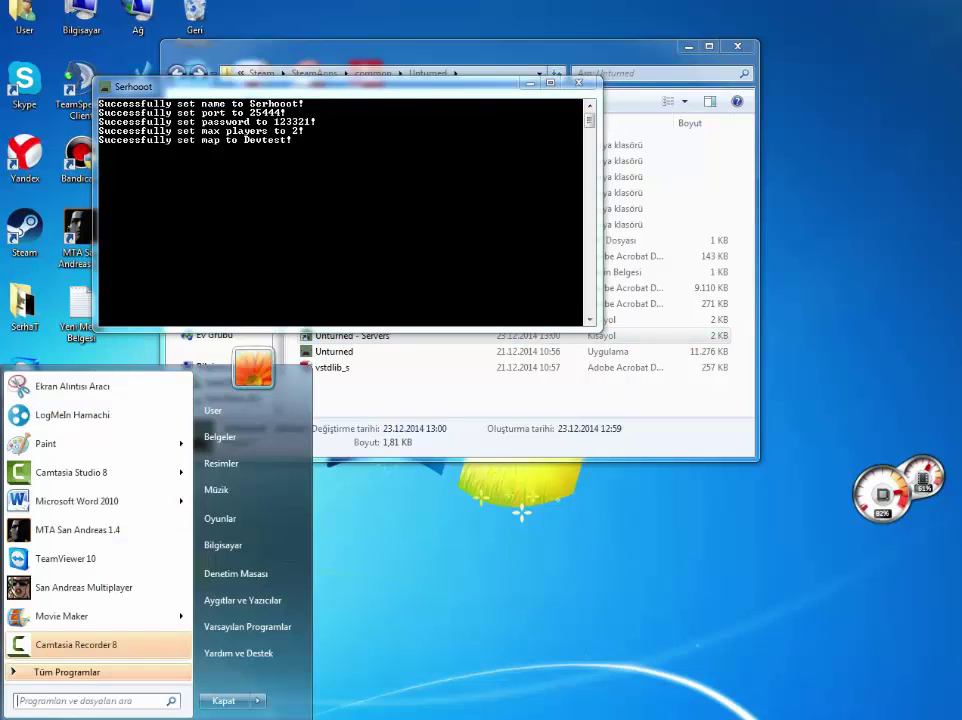
{"action": "type", "text": "cmd"}
{"action": "key", "text": "Return"}
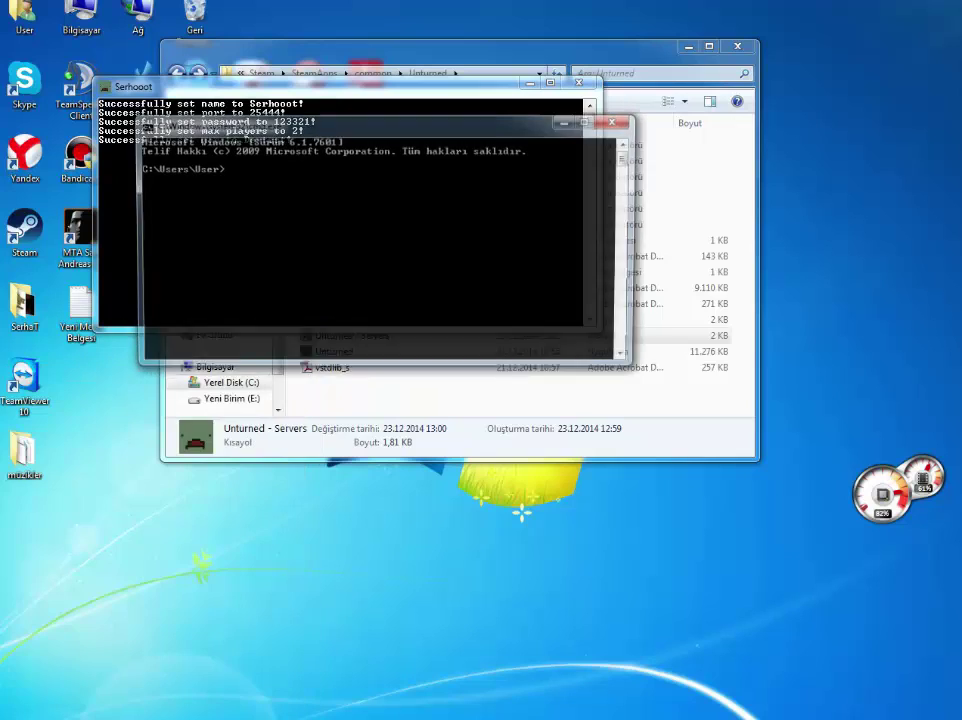
{"action": "type", "text": "i"}
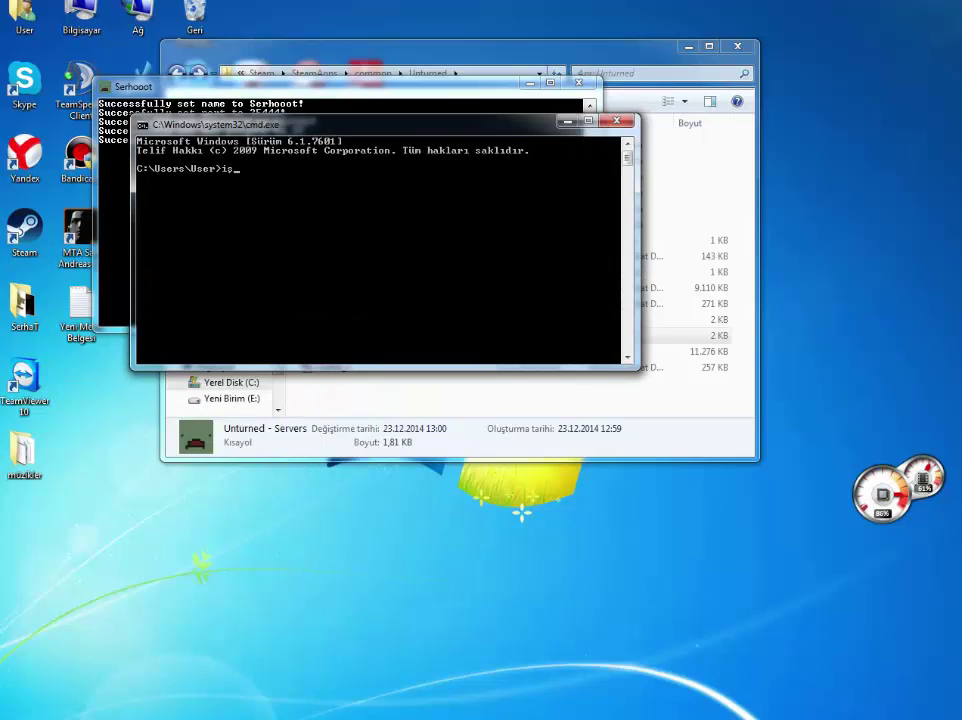
{"action": "type", "text": "pconfig"}
{"action": "key", "text": "Return"}
{"action": "scroll", "coordinate": [385, 250], "scroll_direction": "up", "scroll_amount": 6}
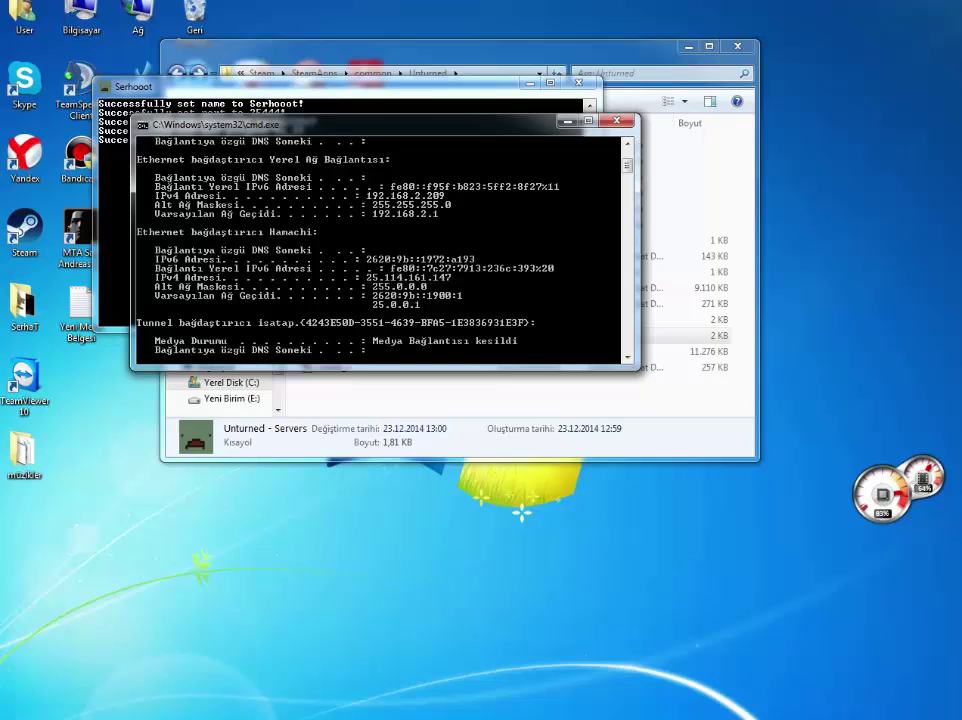
Move the server console above the Command Prompt, check the server settings and IP addresses, and close the Command Prompt
{"action": "left_click_drag", "start_coordinate": [340, 87], "coordinate": [377, 18]}
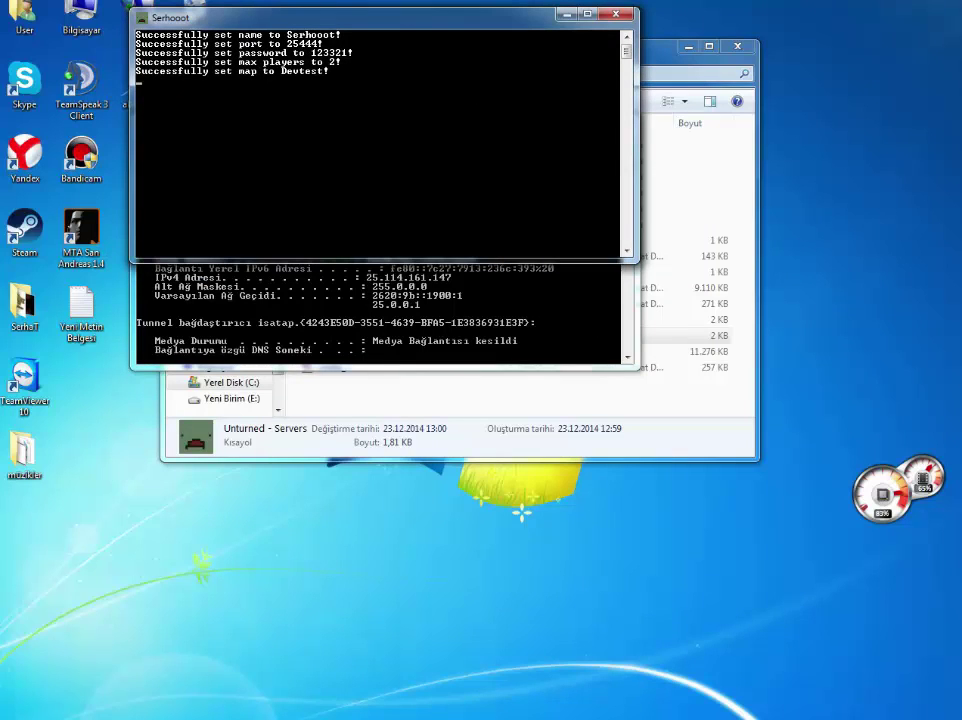
{"action": "key", "text": "alt+Tab"}
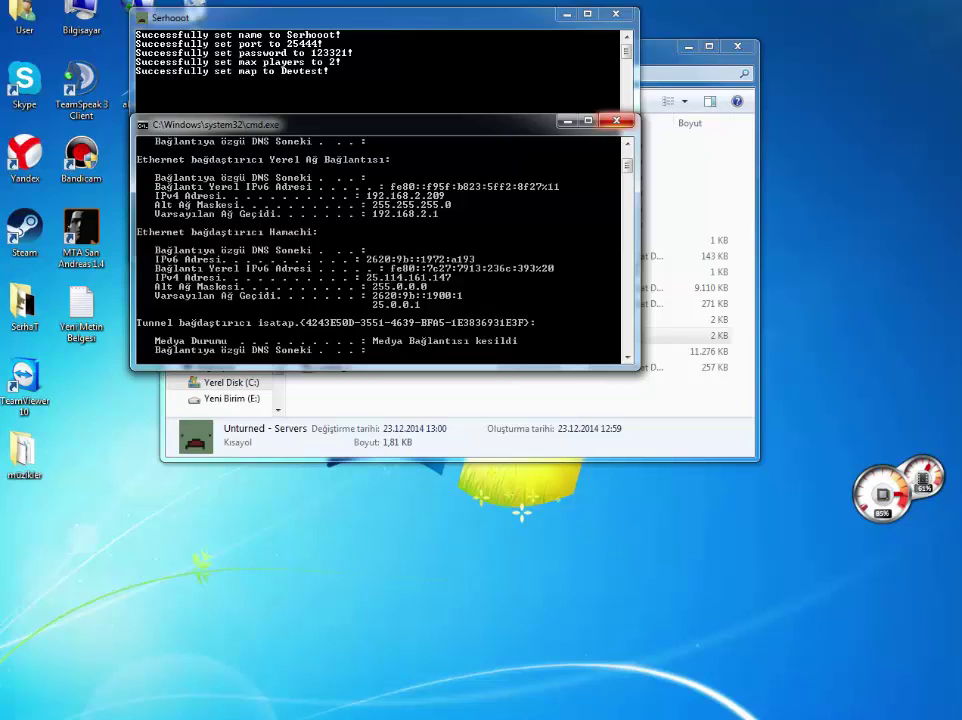
{"action": "left_click", "coordinate": [616, 120]}
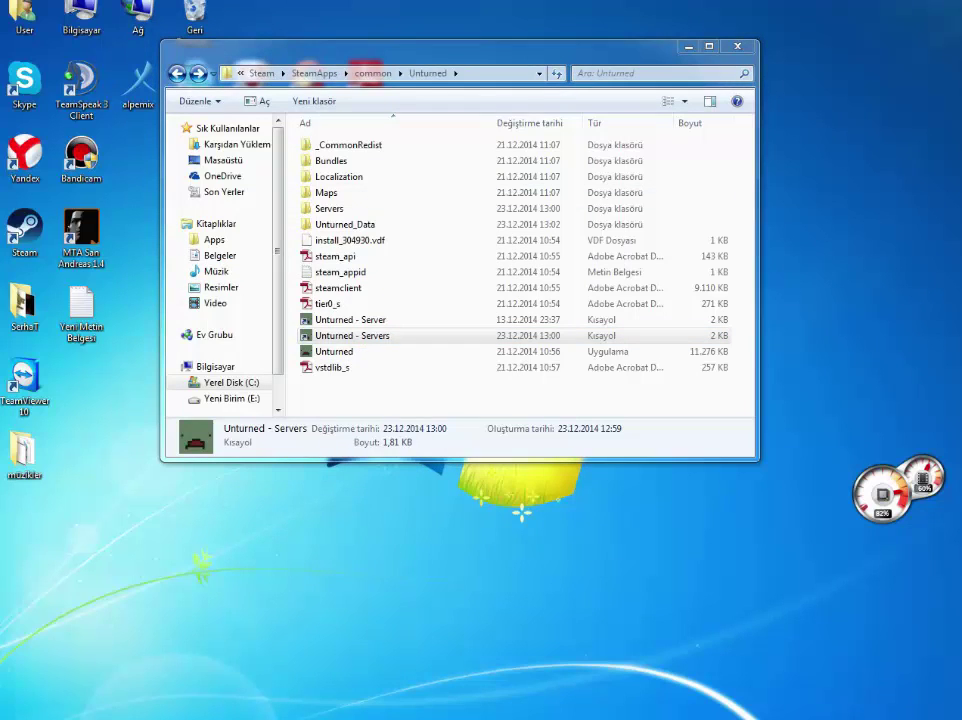
Check the server settings in the console, launch the Unturned game, and open the direct Connect page under Play
{"action": "key", "text": "alt+Tab"}
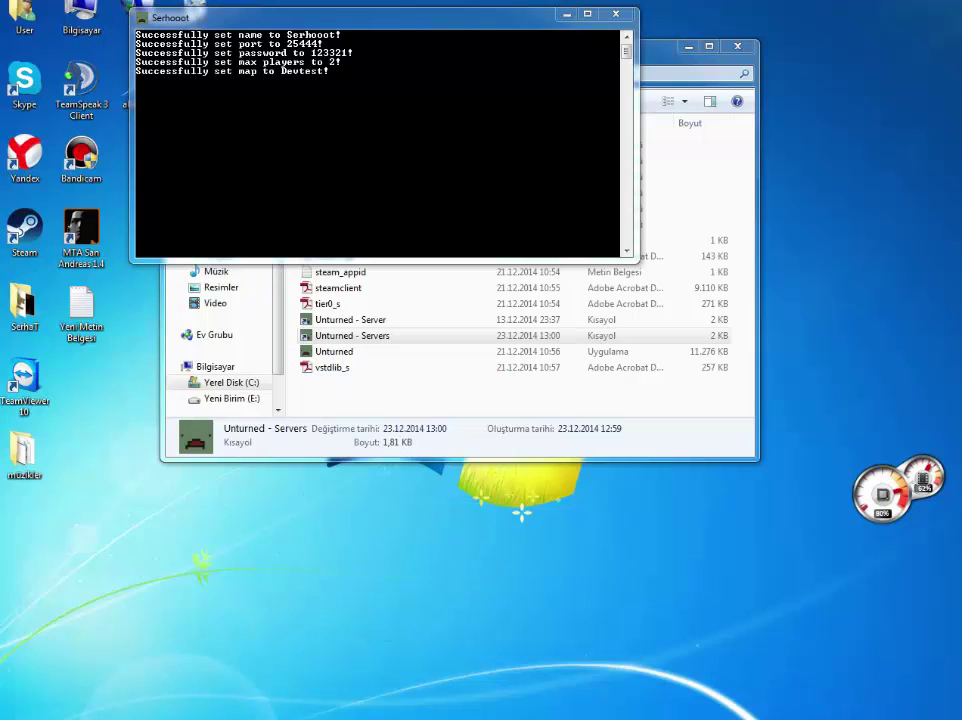
{"action": "right_click", "coordinate": [90, 719]}
{"action": "left_click", "coordinate": [60, 378]}
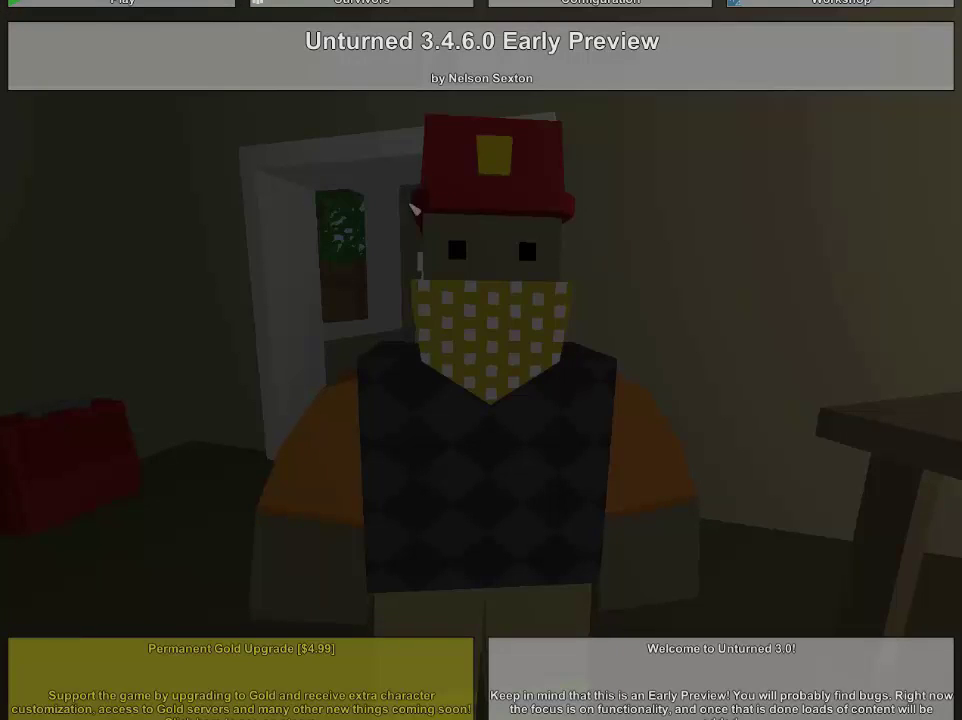
{"action": "left_click", "coordinate": [72, 4]}
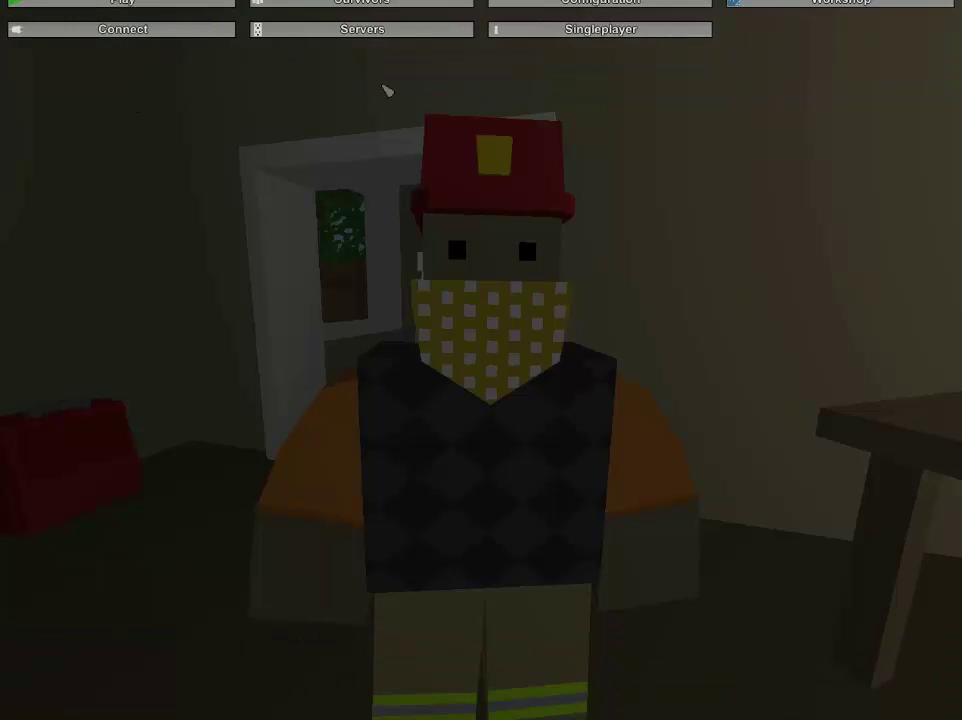
{"action": "left_click", "coordinate": [153, 38]}
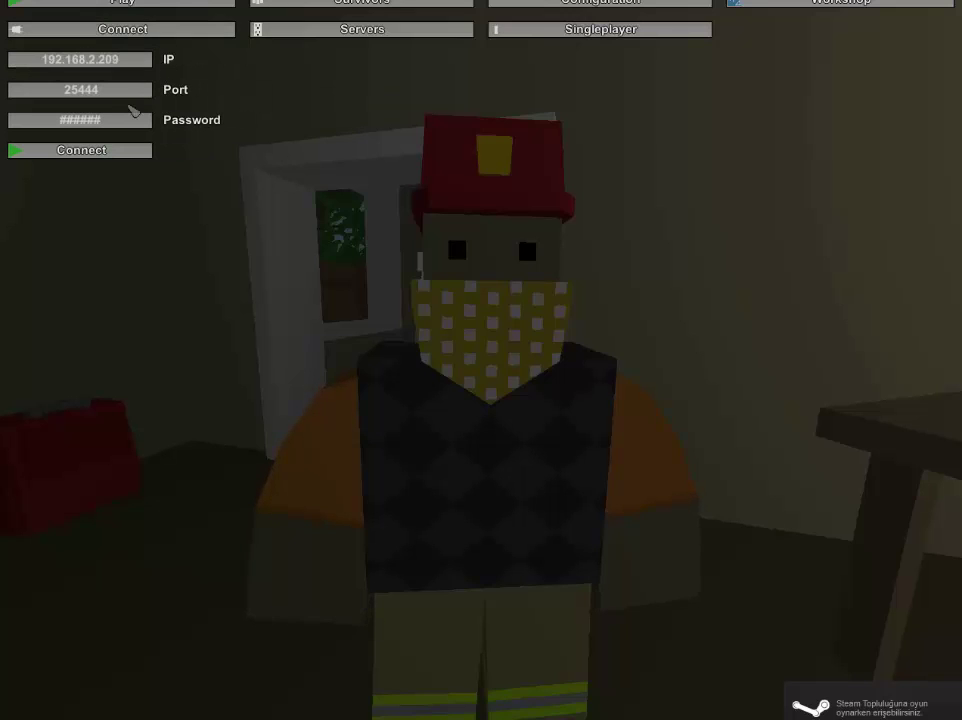
Check the port and password entries and connect to the server at 192.168.2.209 on port 25444
{"action": "left_click_drag", "start_coordinate": [99, 88], "coordinate": [34, 92]}
{"action": "left_click_drag", "start_coordinate": [121, 118], "coordinate": [36, 119]}
{"action": "left_click", "coordinate": [128, 124]}
{"action": "left_click", "coordinate": [128, 153]}
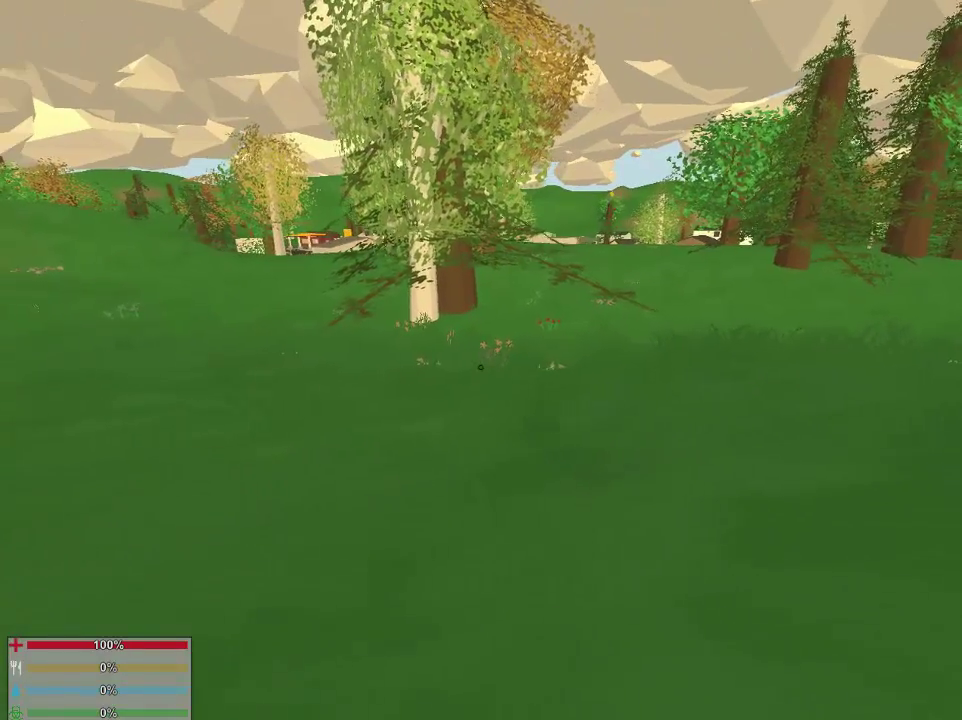
Look through the character's inventory, crafting, skills and information pages, and return to the game
{"action": "key", "text": "g"}
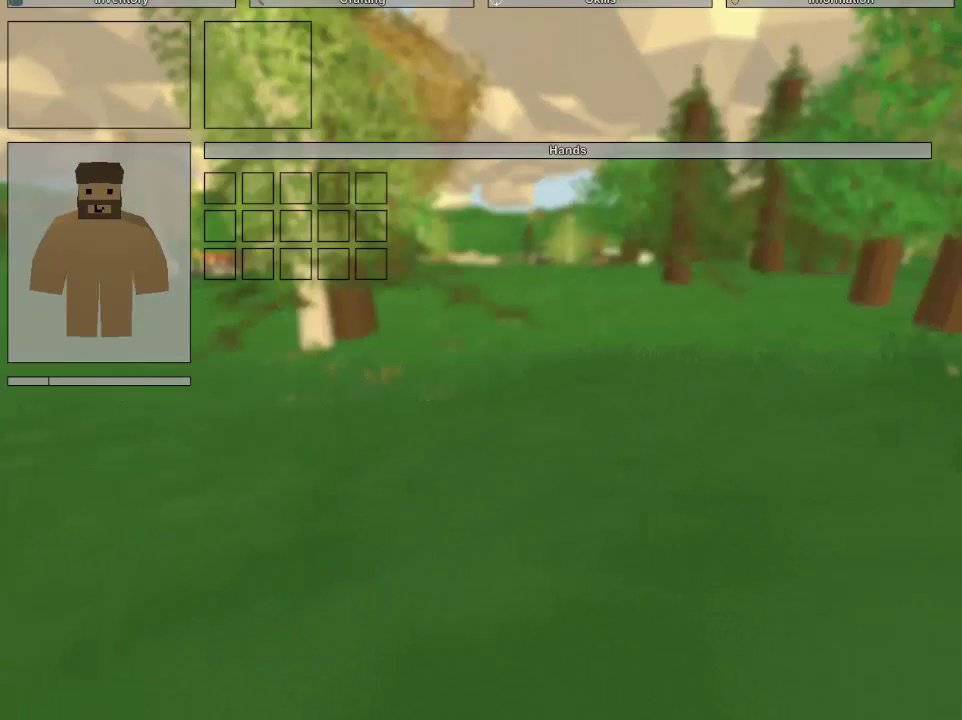
{"action": "left_click", "coordinate": [306, 3]}
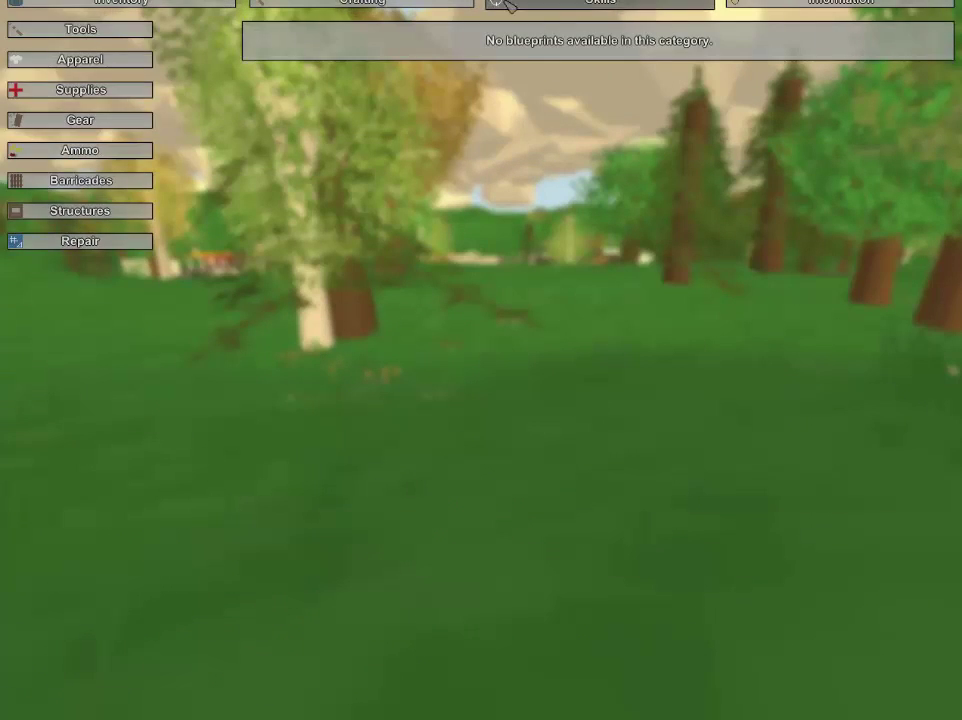
{"action": "left_click", "coordinate": [508, 3]}
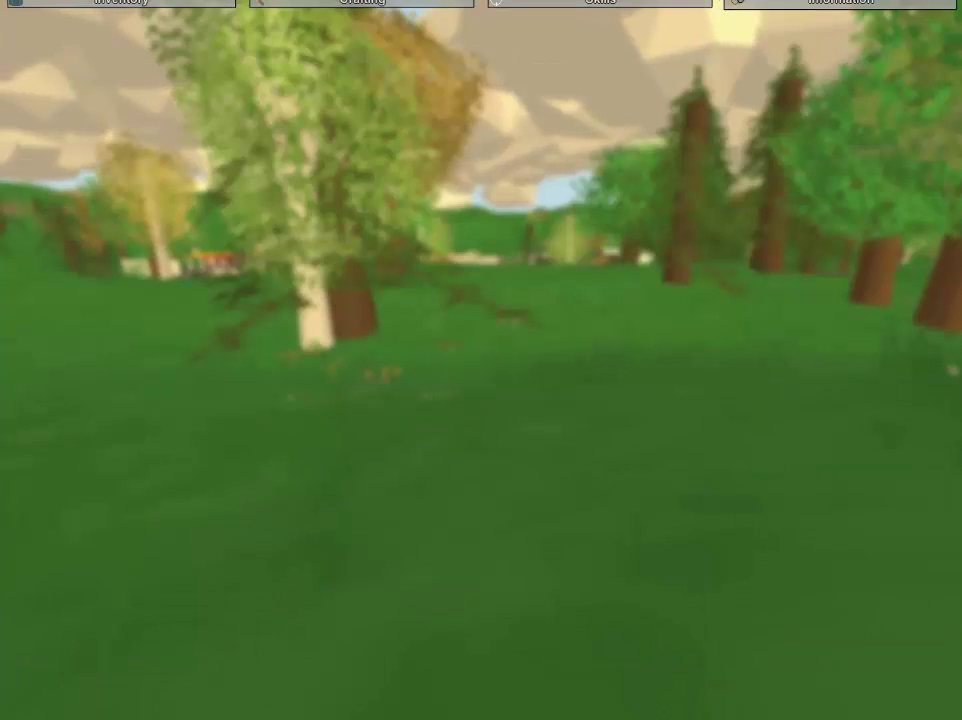
{"action": "left_click", "coordinate": [739, 4]}
{"action": "key", "text": "Tab"}
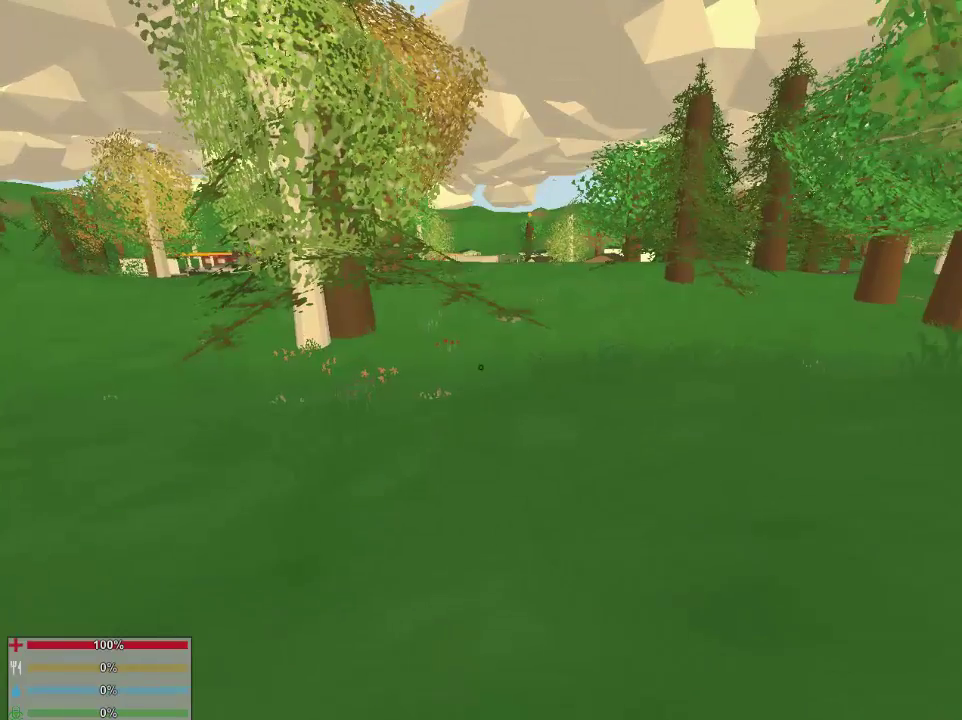
Walk through the woods and look around the server's map near the town
{"action": "key", "text": "w"}
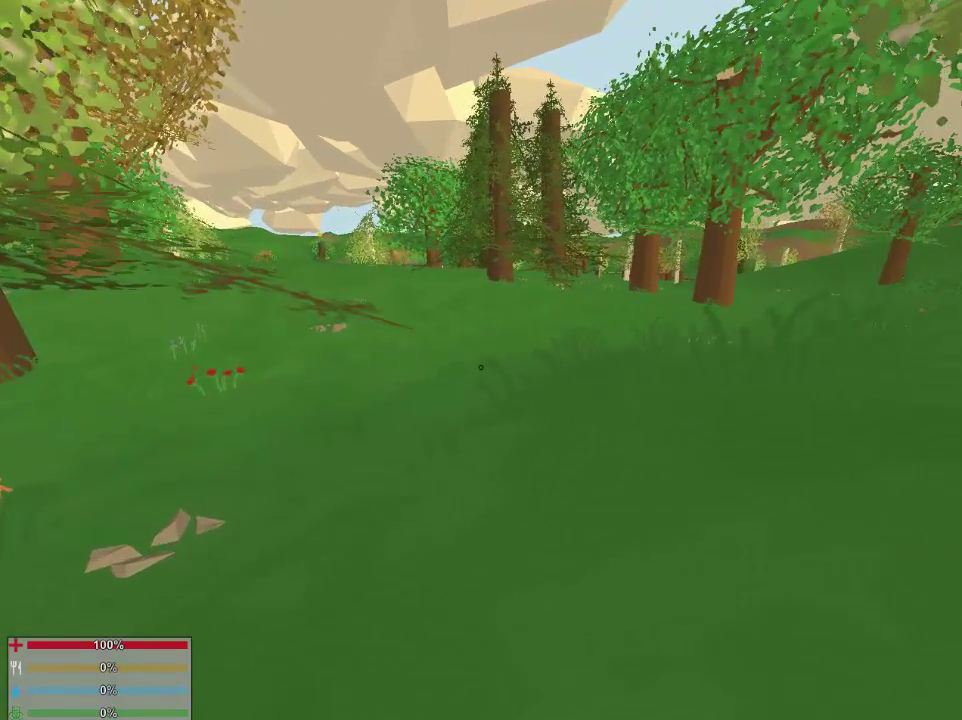
{"action": "key", "text": "w"}
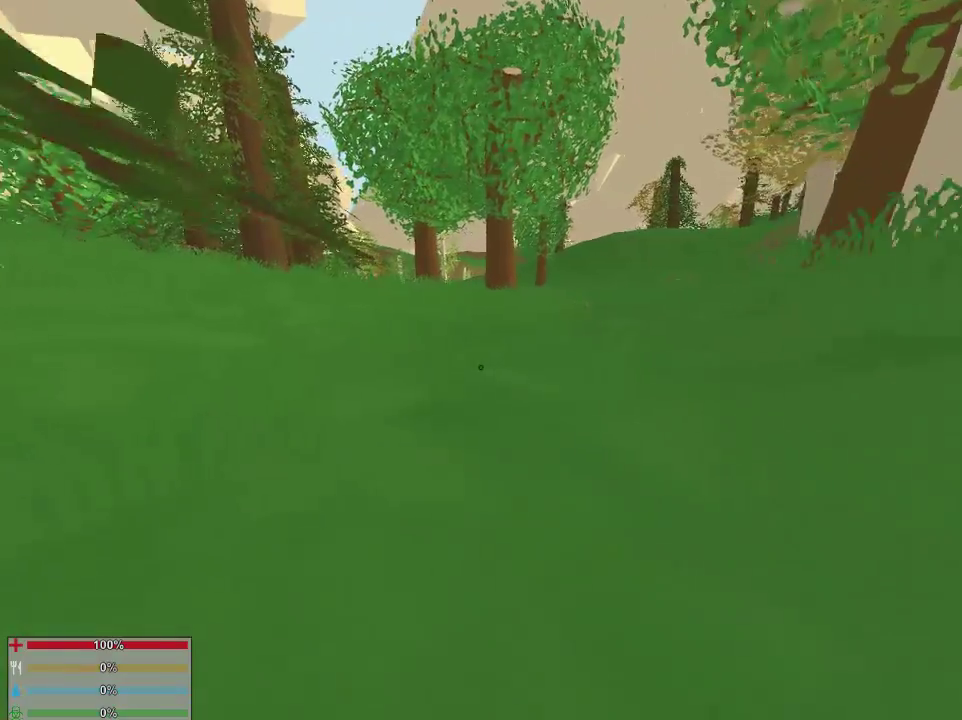
{"action": "key", "text": "w"}
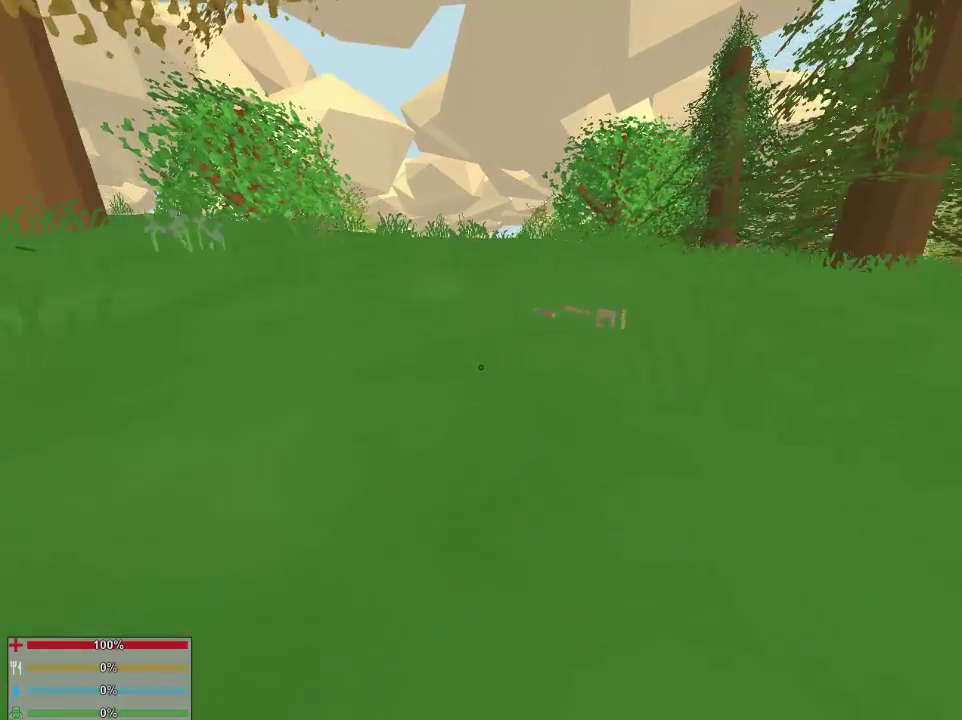
{"action": "key", "text": "w"}
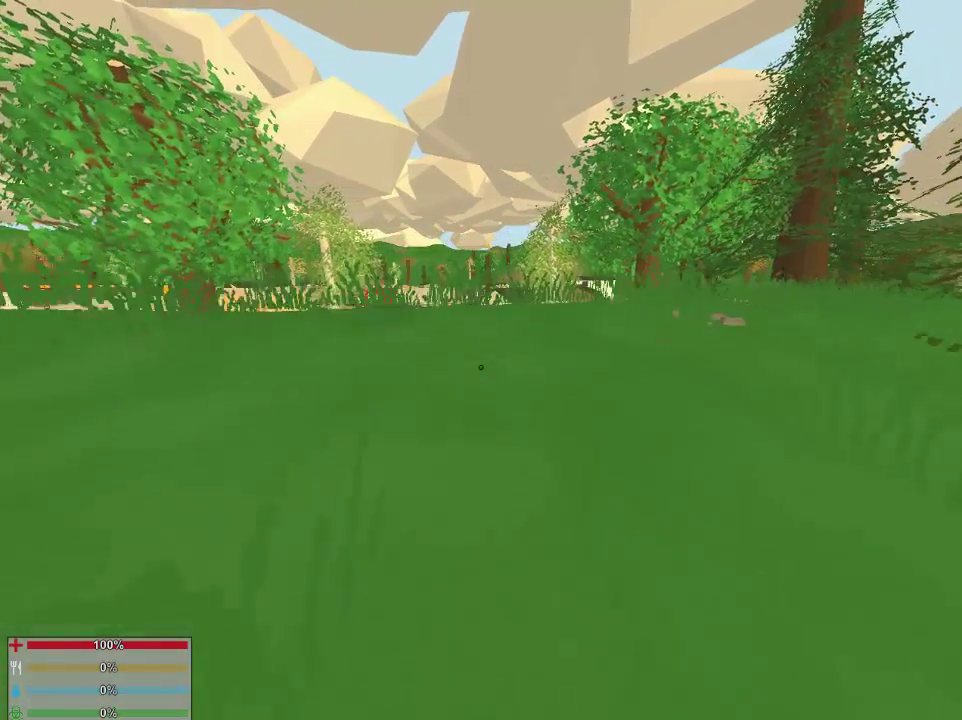
{"action": "key", "text": "w"}
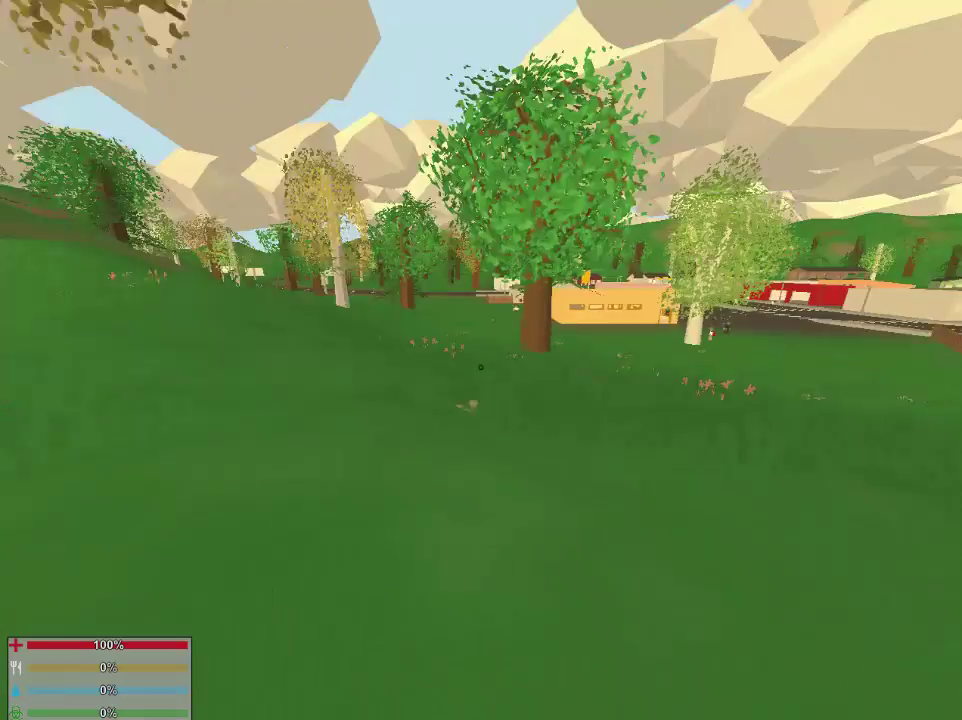
{"action": "key", "text": "w"}
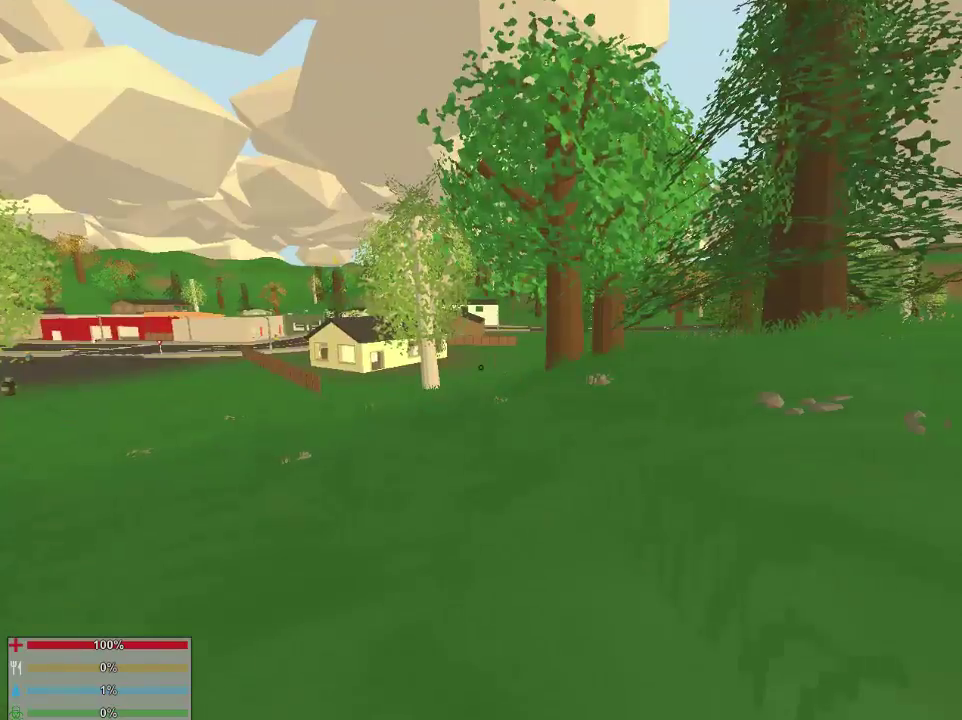
Leave the server for the main menu and exit Unturned
{"action": "key", "text": "Escape"}
{"action": "left_click", "coordinate": [433, 391]}
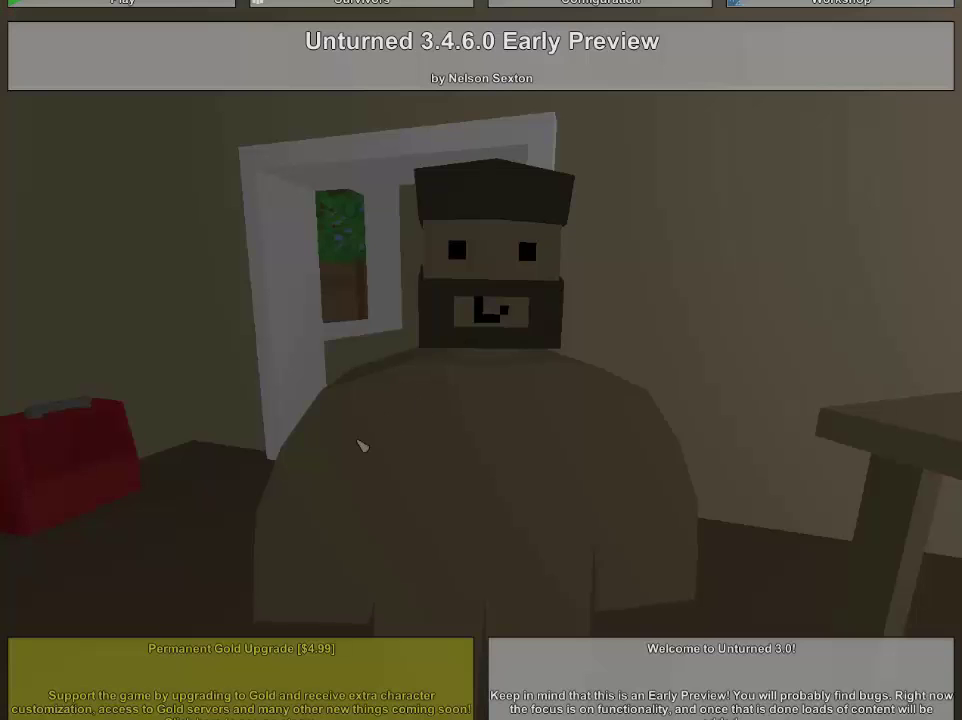
{"action": "key", "text": "Escape"}
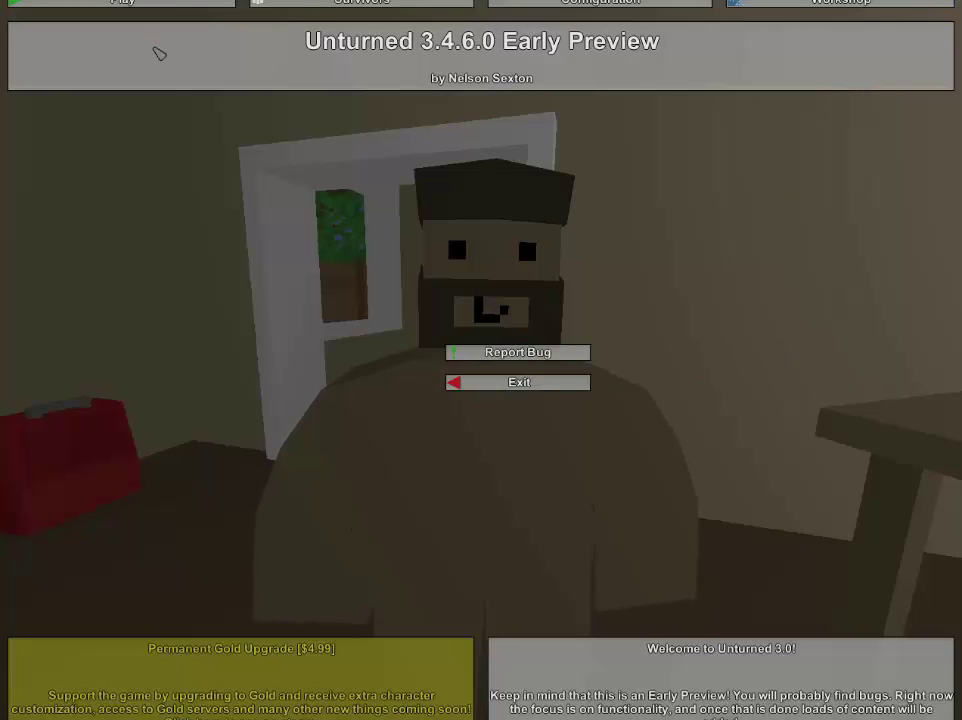
{"action": "left_click", "coordinate": [459, 381]}
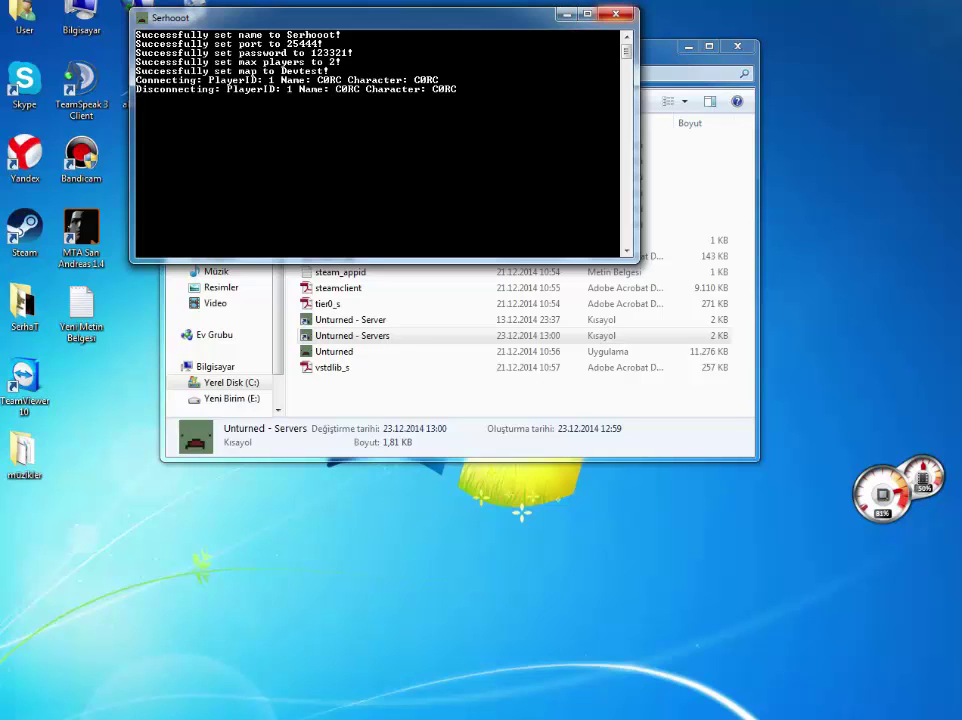
Shut down the server console and delete the Unturned - Servers shortcut from the Unturned folder
{"action": "left_click", "coordinate": [616, 14]}
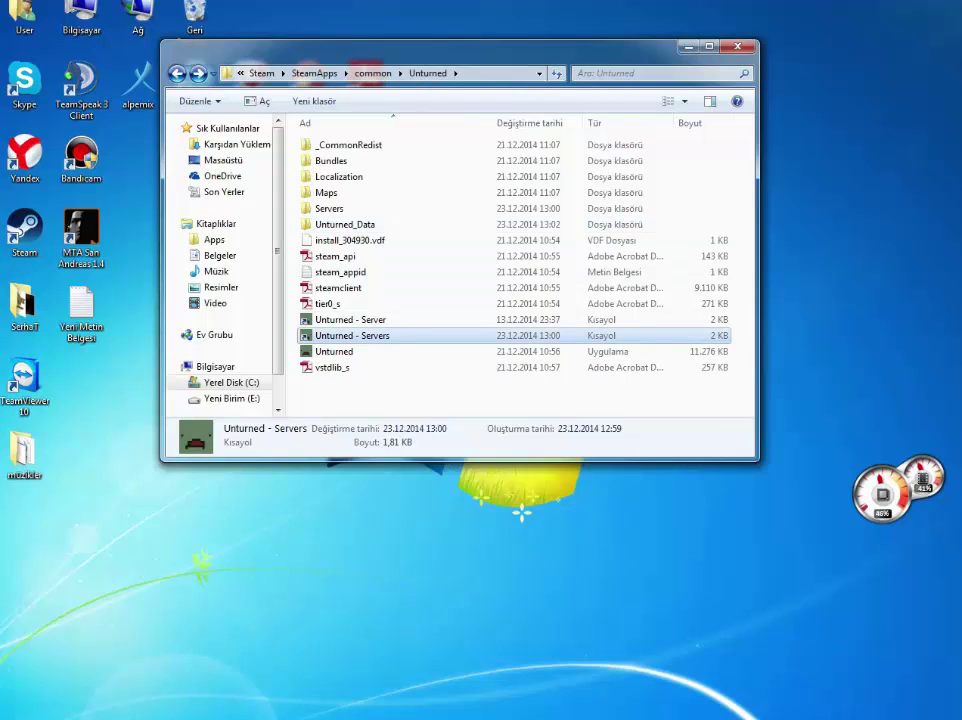
{"action": "key", "text": "Delete"}
{"action": "key", "text": "Return"}
Delete the Serhot folder from the Servers folder and close the Explorer window
{"action": "key", "text": "s"}
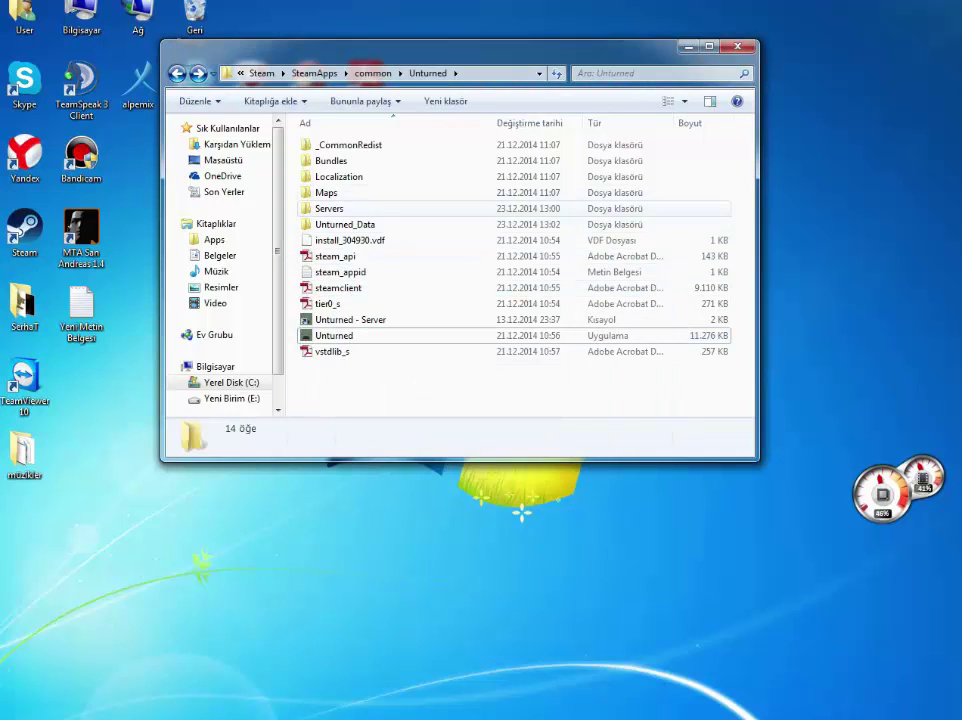
{"action": "key", "text": "Return"}
{"action": "key", "text": "Down"}
{"action": "key", "text": "Delete"}
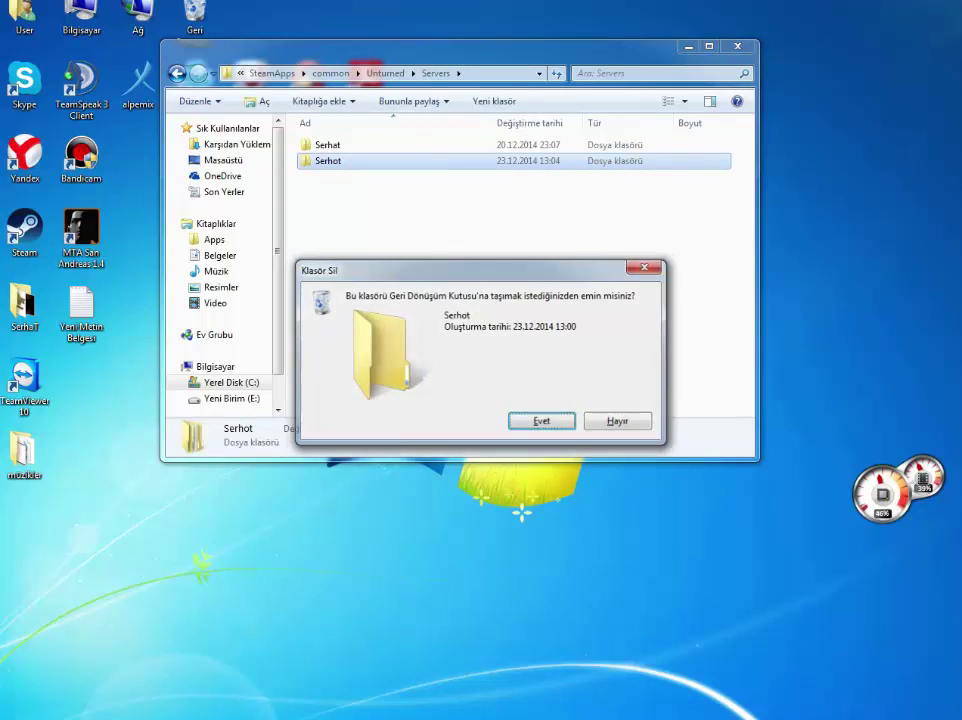
{"action": "key", "text": "Return"}
{"action": "key", "text": "BackSpace"}
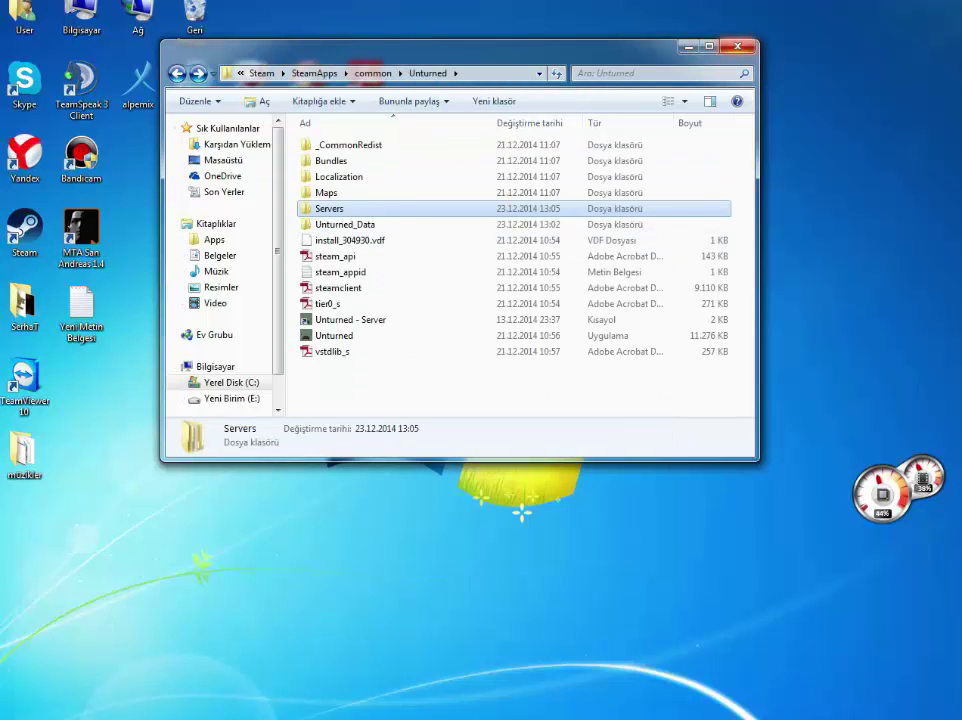
{"action": "left_click", "coordinate": [737, 46]}
{"action": "left_click_drag", "start_coordinate": [731, 50], "coordinate": [369, 494]}
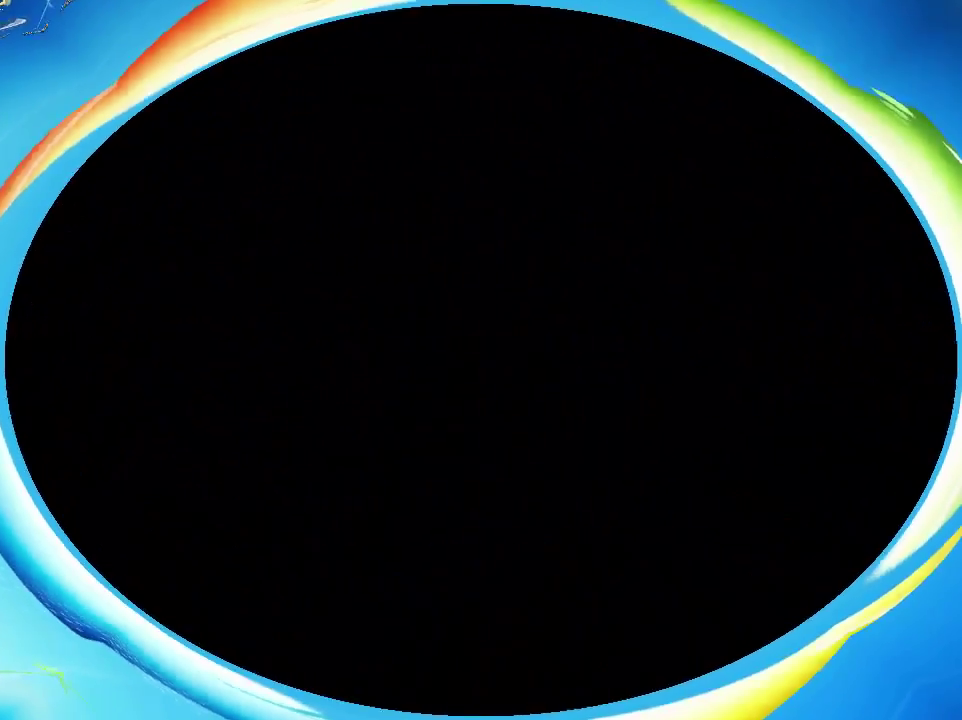